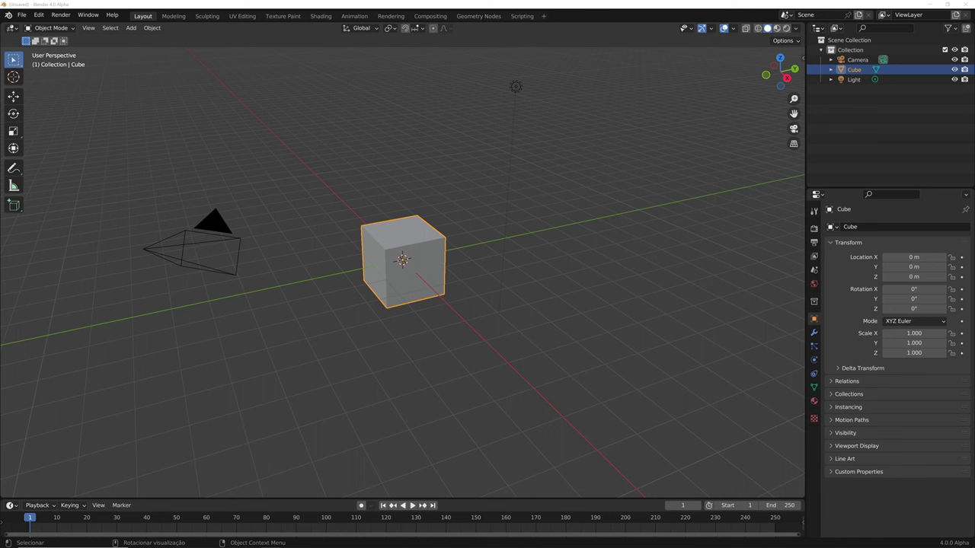
- Box-select the default camera, cube and light and delete all three
click(274, 9)
middle_drag(212, 125, 206, 130)
drag(153, 93, 641, 424)
key(Delete)
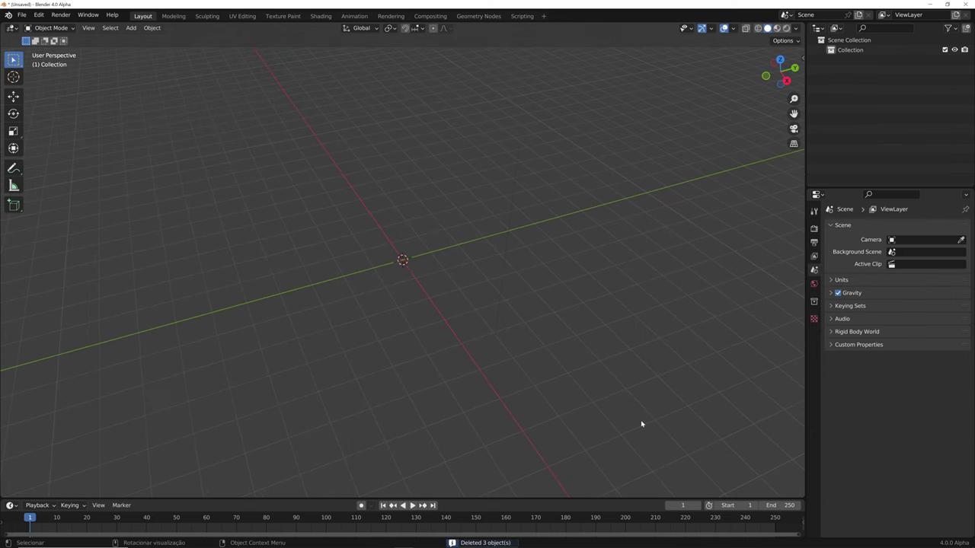
- Enable the 'Mesh: tinyCAD Mesh tools' add-on found by searching 'cad', then close Preferences
click(38, 15)
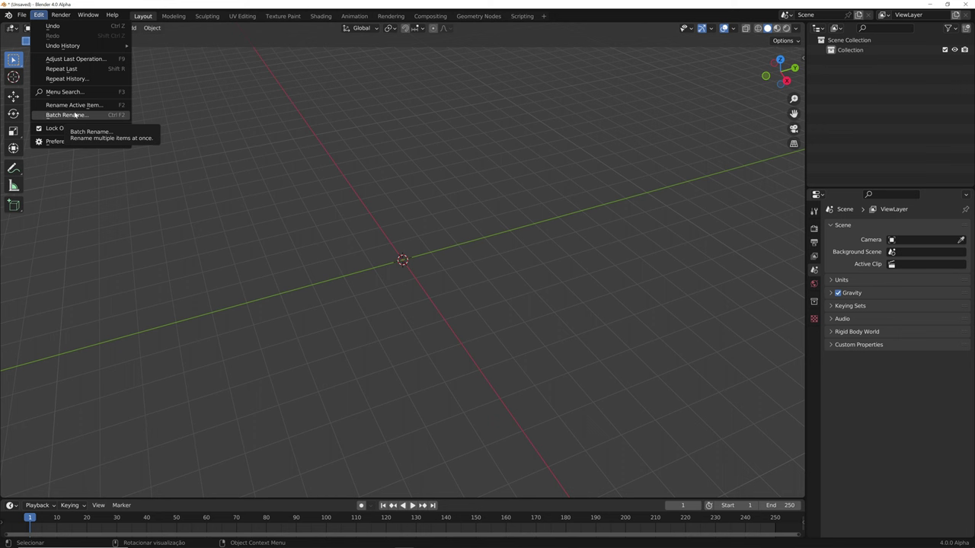
click(68, 142)
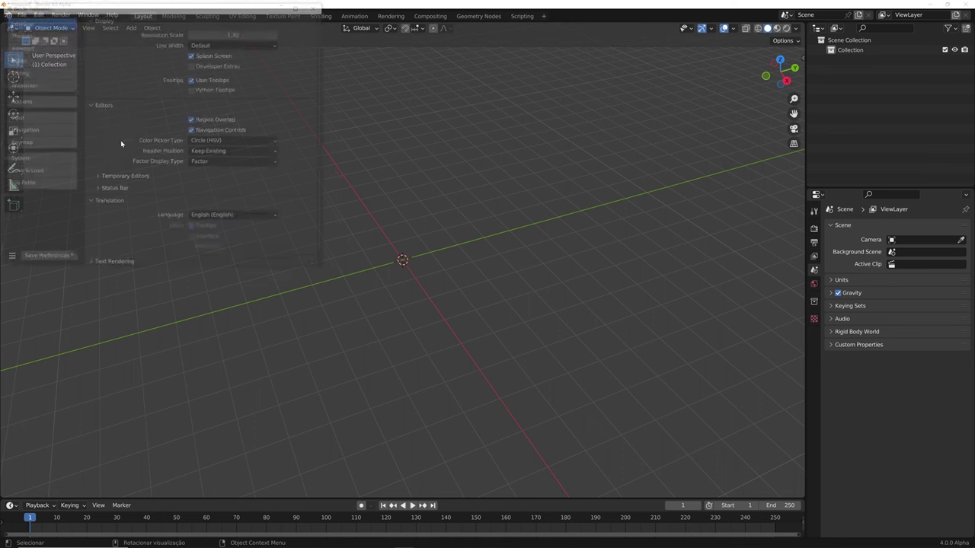
drag(179, 10, 386, 136)
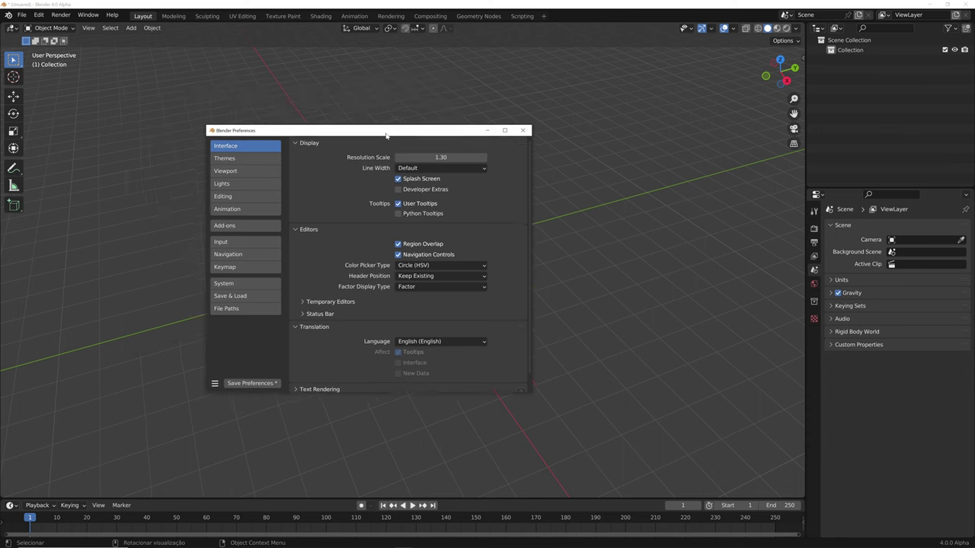
click(246, 227)
click(491, 158)
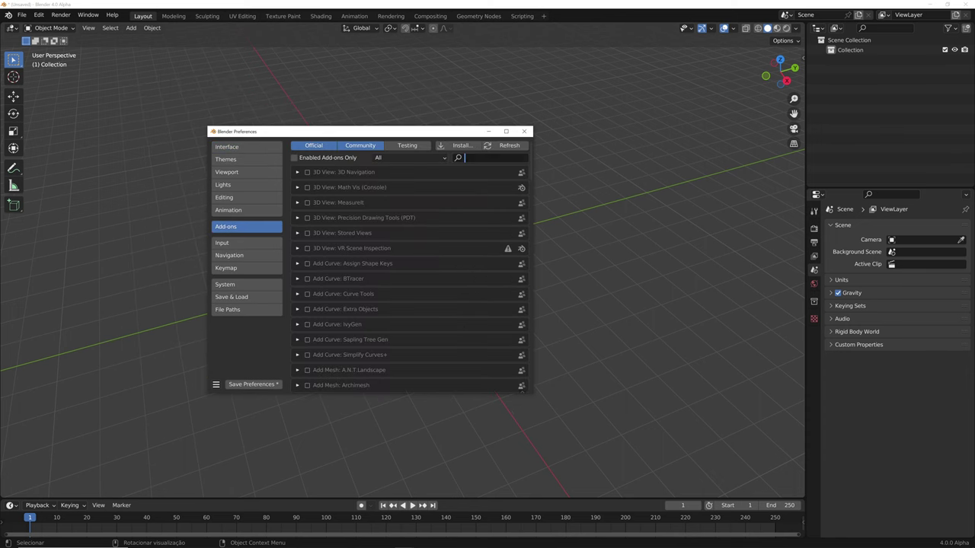
text(cad)
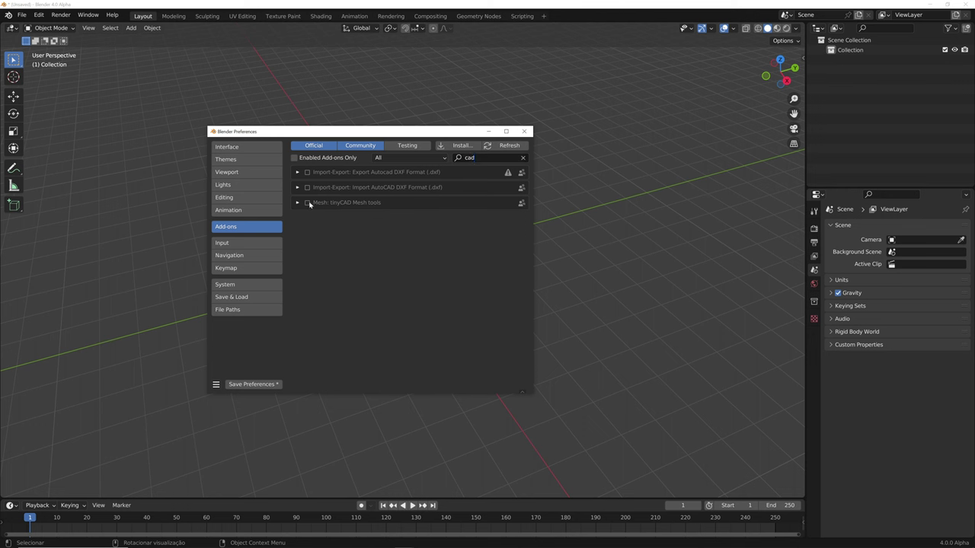
click(308, 203)
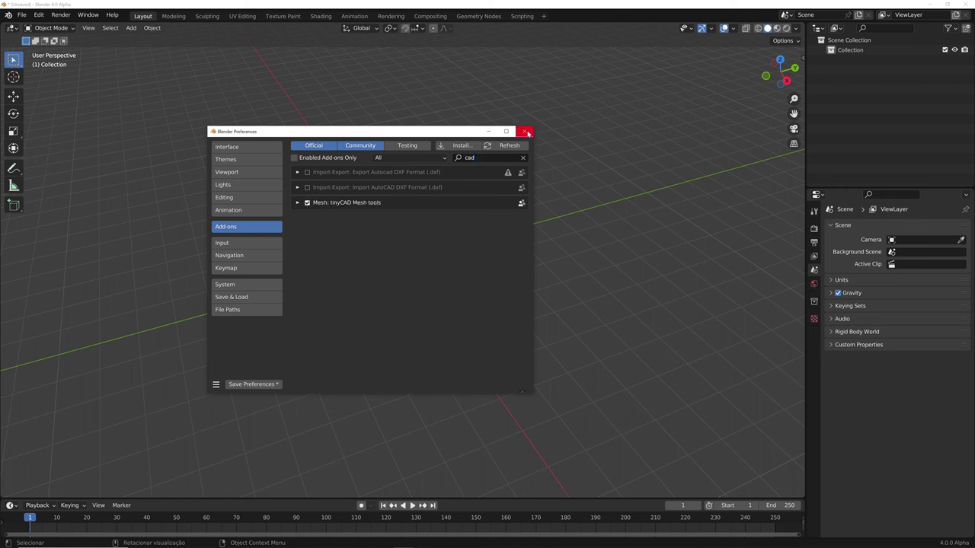
click(526, 131)
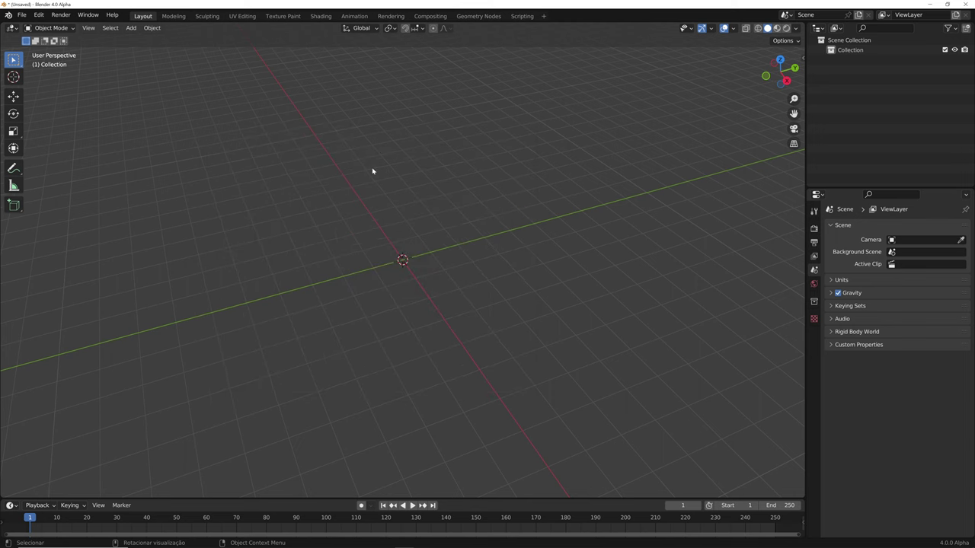
- Add a plane, enter Edit Mode and check TinyCAD's XALL in the right-click menu
key(shift+a)
click(404, 169)
key(Tab)
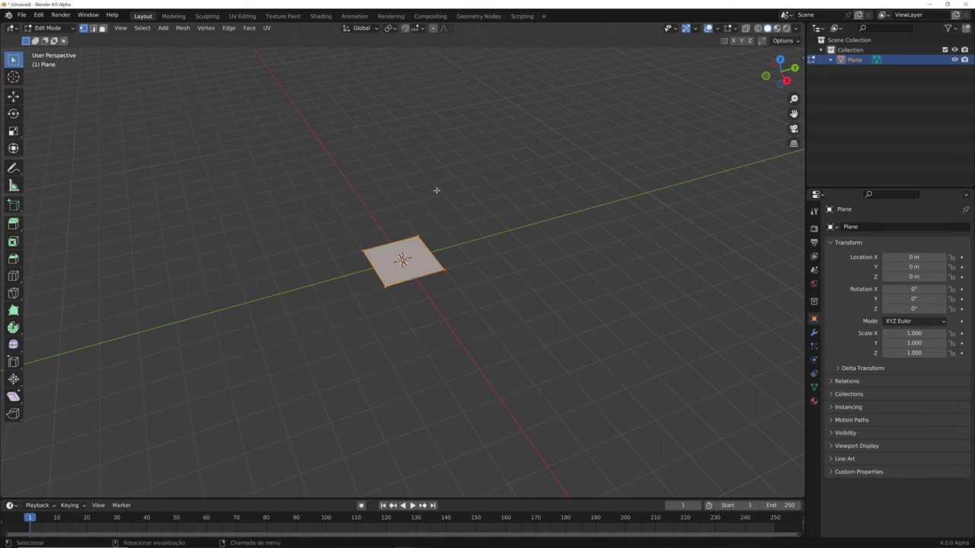
right_click(436, 189)
mouse_move(425, 180)
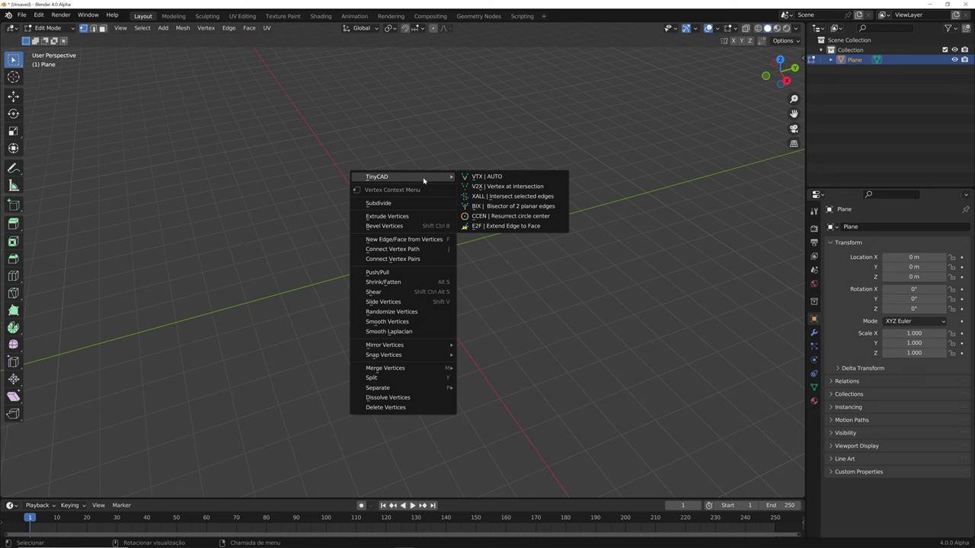
click(531, 197)
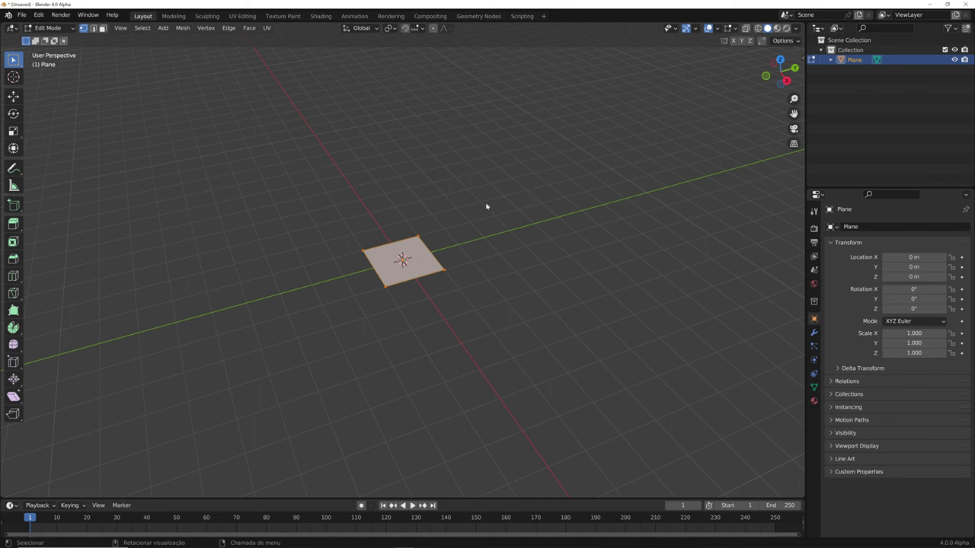
- Switch to top view in Edit Mode with the plane framed on the left
key(Tab)
key(KP_7)
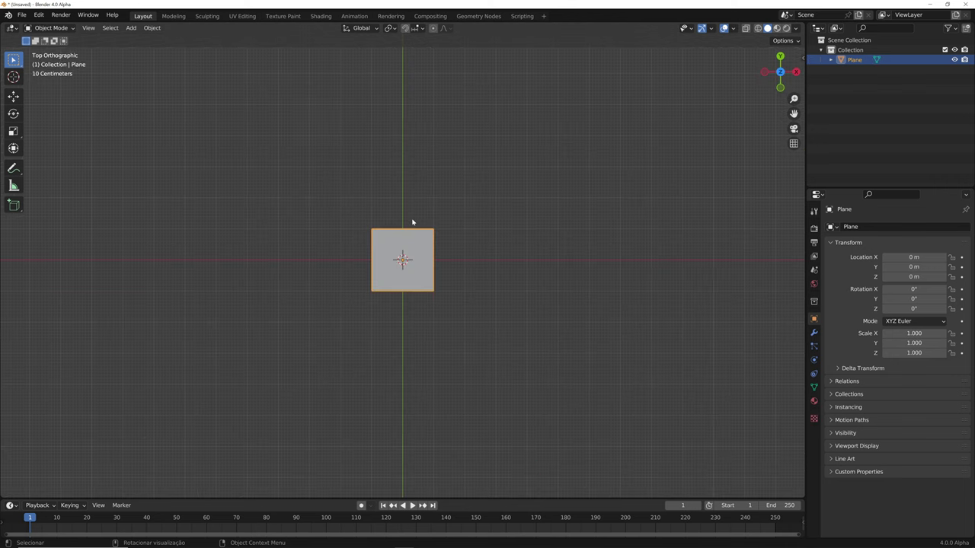
key(Tab)
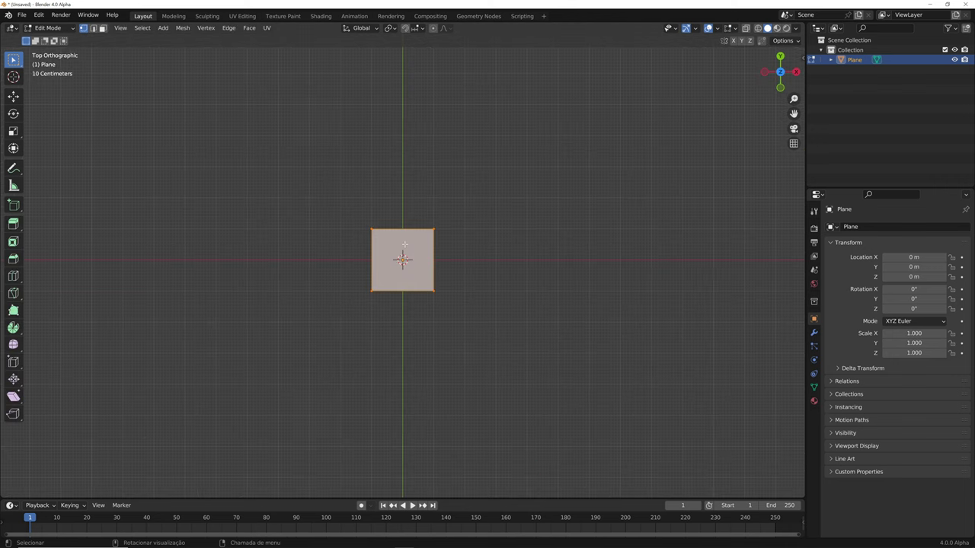
scroll(528, 226, down, 3)
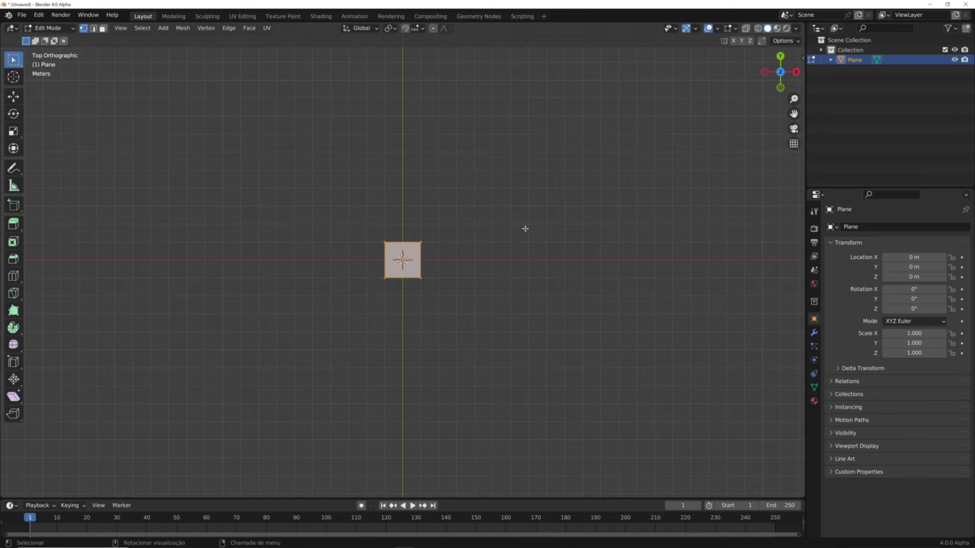
scroll(525, 228, down, 2)
shift+middle_drag(496, 287, 202, 236)
- Stretch the plane's right edge along X into a long strip and extend its end
click(93, 29)
click(209, 241)
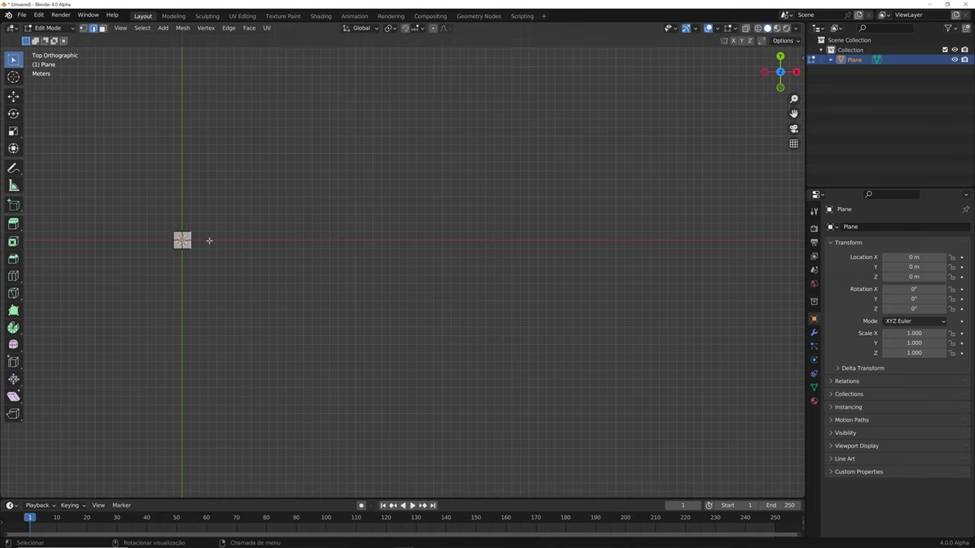
key(g)
key(x)
click(643, 233)
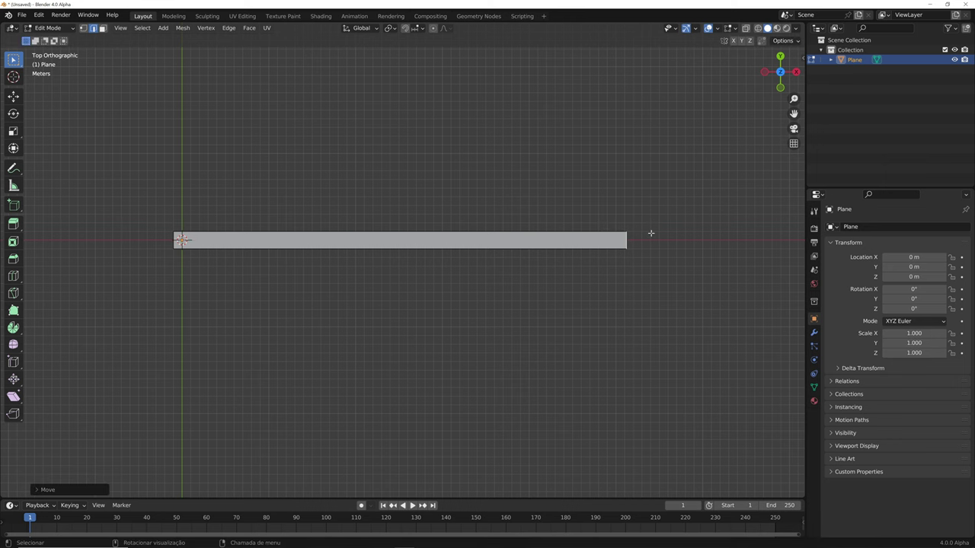
key(g)
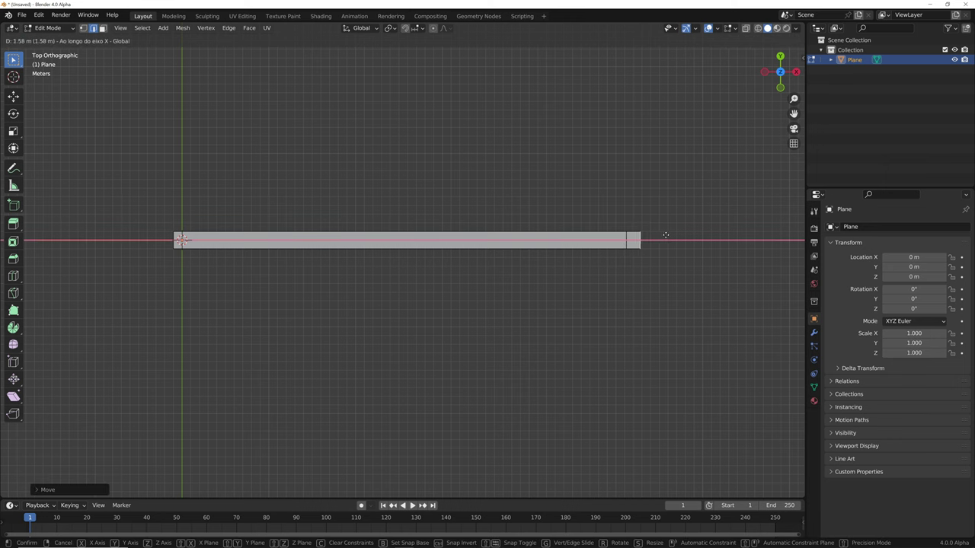
click(671, 235)
scroll(674, 235, down, 2)
shift+middle_drag(674, 235, 440, 261)
- Extrude the end segment's top edge along Y into a perpendicular wall strip
click(337, 268)
key(g)
key(x)
key(y)
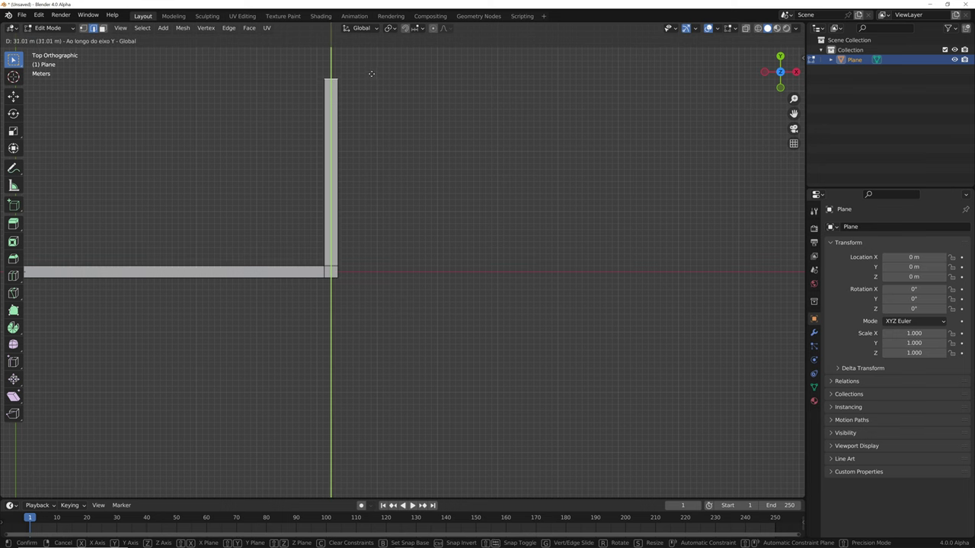
click(372, 62)
shift+middle_drag(370, 103, 329, 262)
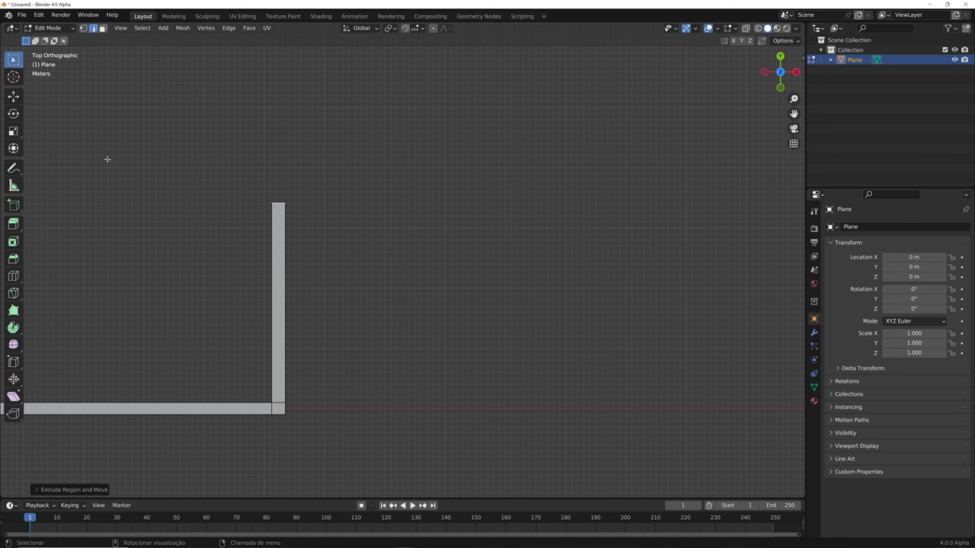
- Duplicate the vertical wall strip's face and rotate the copy about Z by about 52°
click(102, 28)
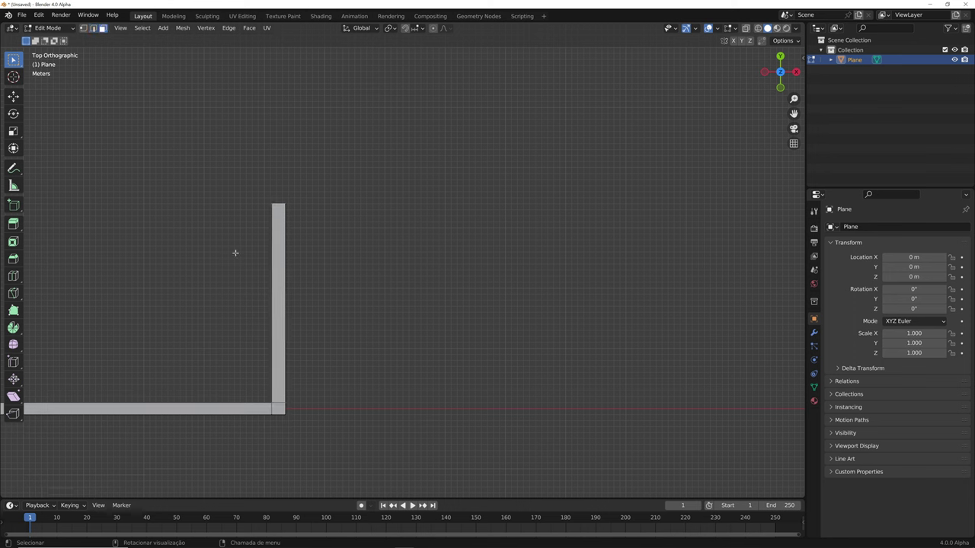
click(279, 299)
key(shift+d)
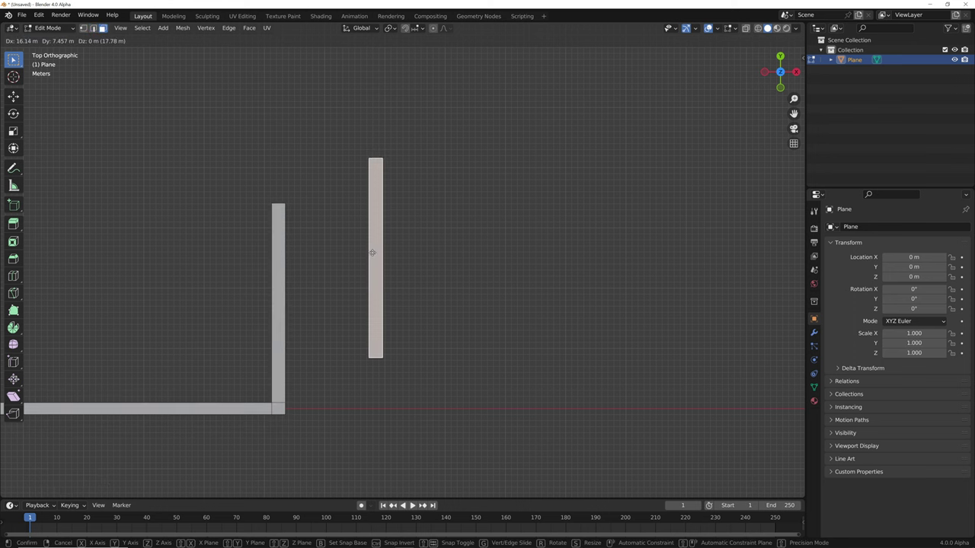
click(372, 253)
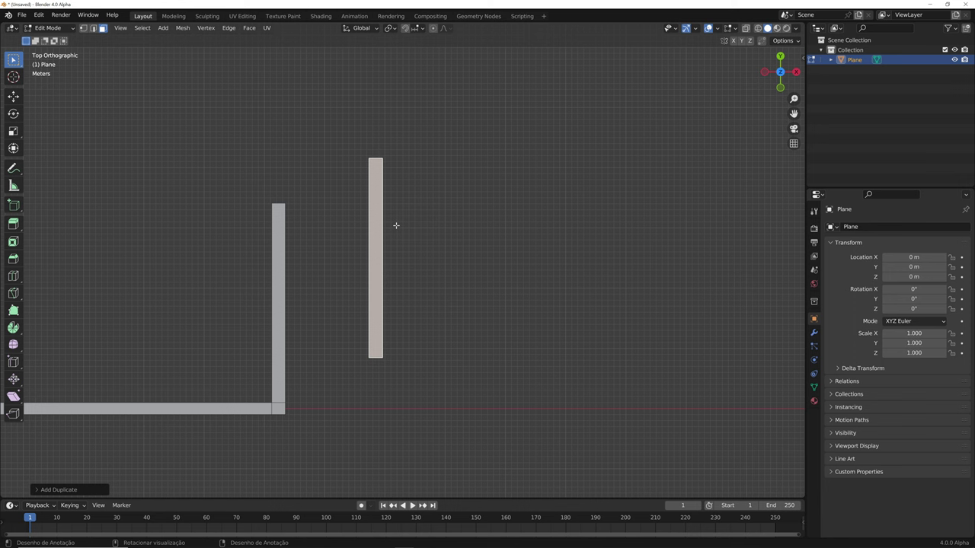
key(r)
key(z)
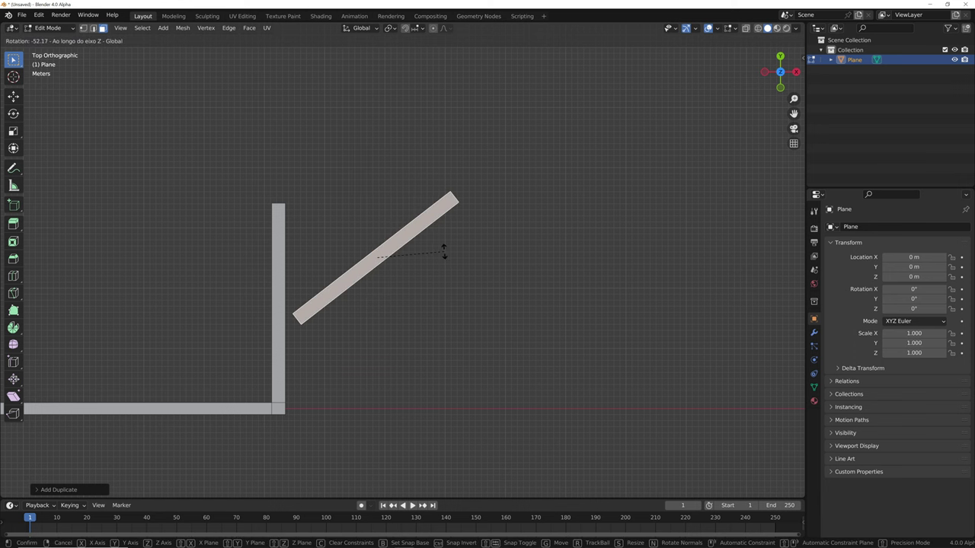
click(444, 252)
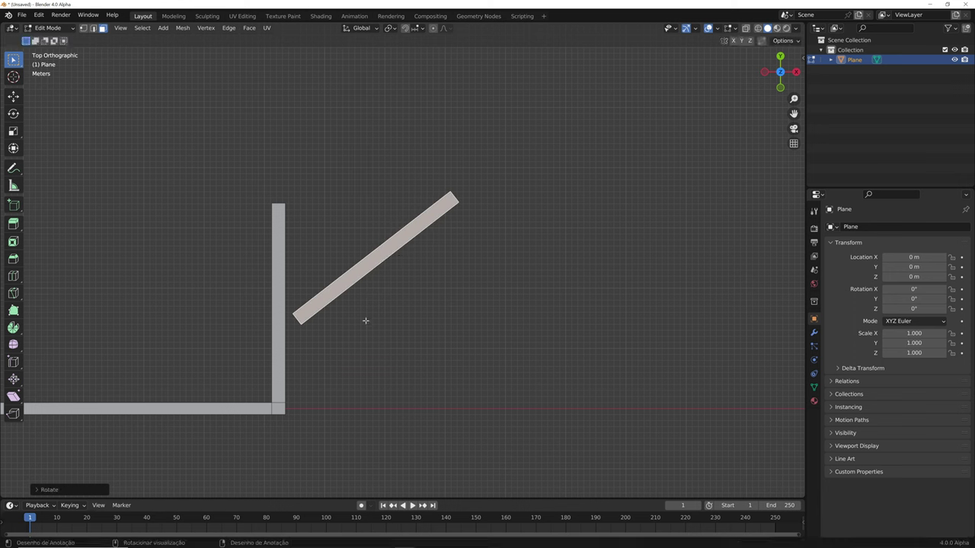
- Move the angled strip across the vertical wall's top, deselect, and zoom onto that corner
key(g)
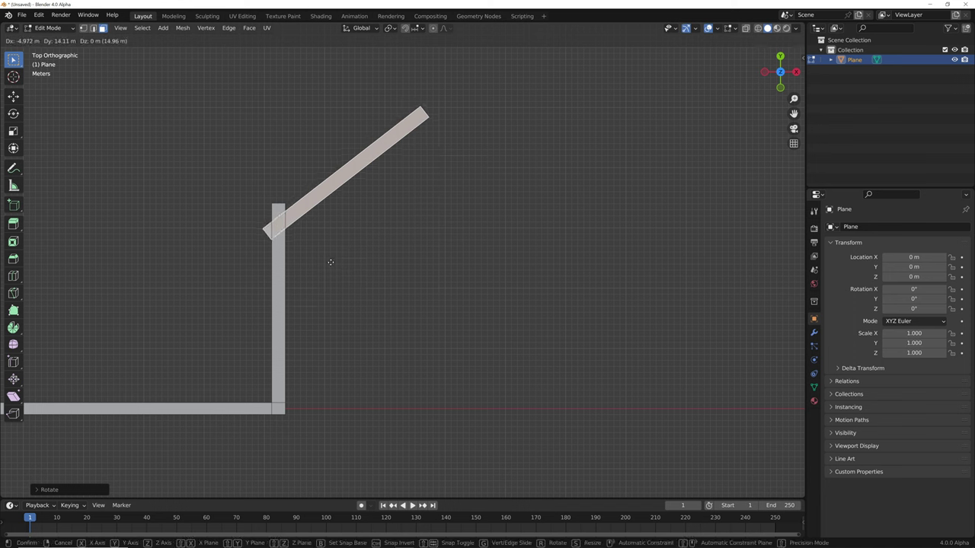
click(330, 262)
click(328, 255)
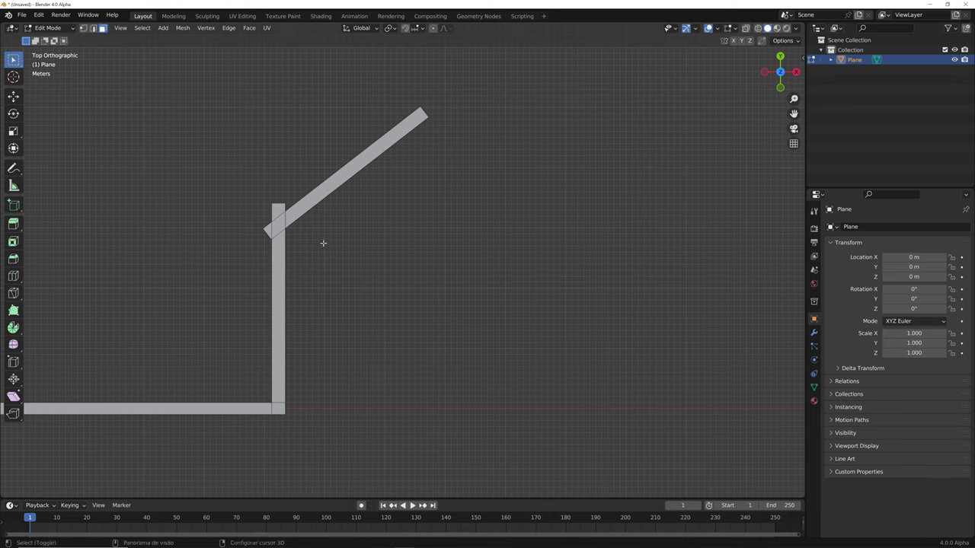
shift+middle_drag(323, 242, 412, 259)
scroll(412, 259, up, 2)
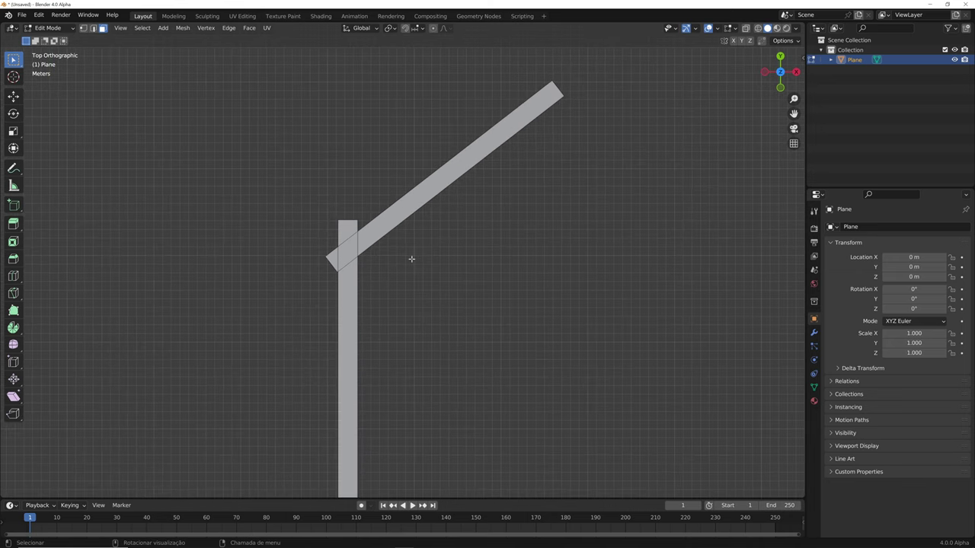
scroll(411, 259, up, 1)
shift+middle_drag(411, 259, 389, 269)
scroll(389, 269, up, 1)
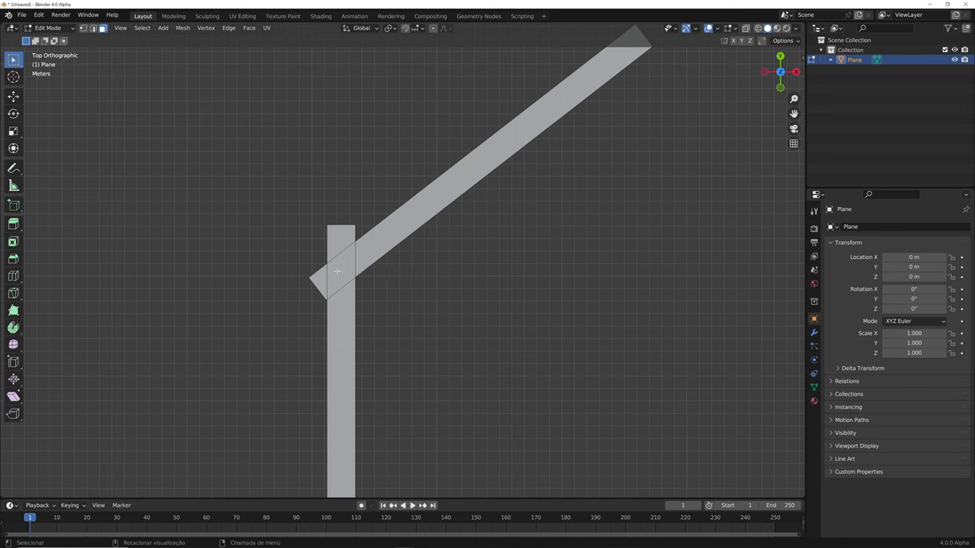
scroll(358, 282, up, 2)
scroll(358, 281, up, 2)
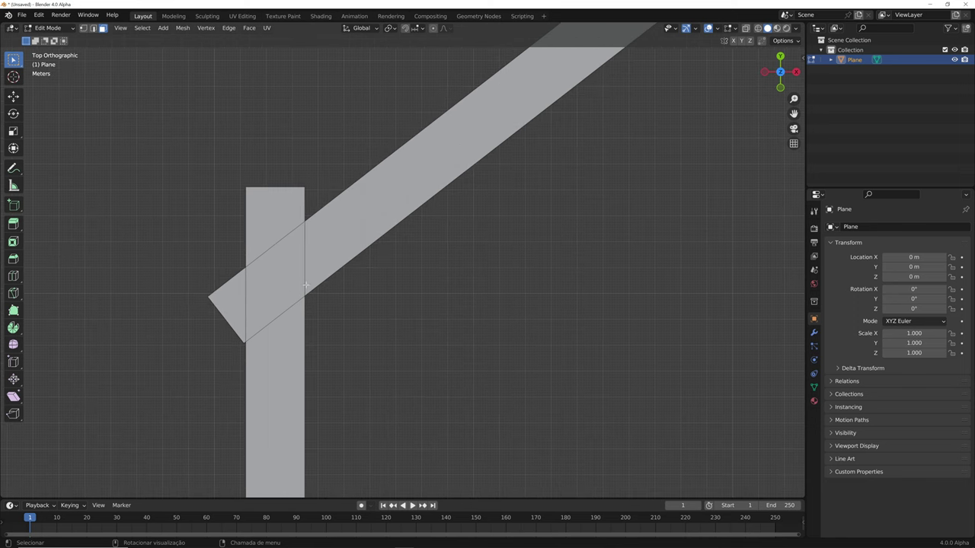
shift+middle_drag(272, 259, 286, 228)
scroll(419, 297, up, 2)
scroll(419, 297, down, 1)
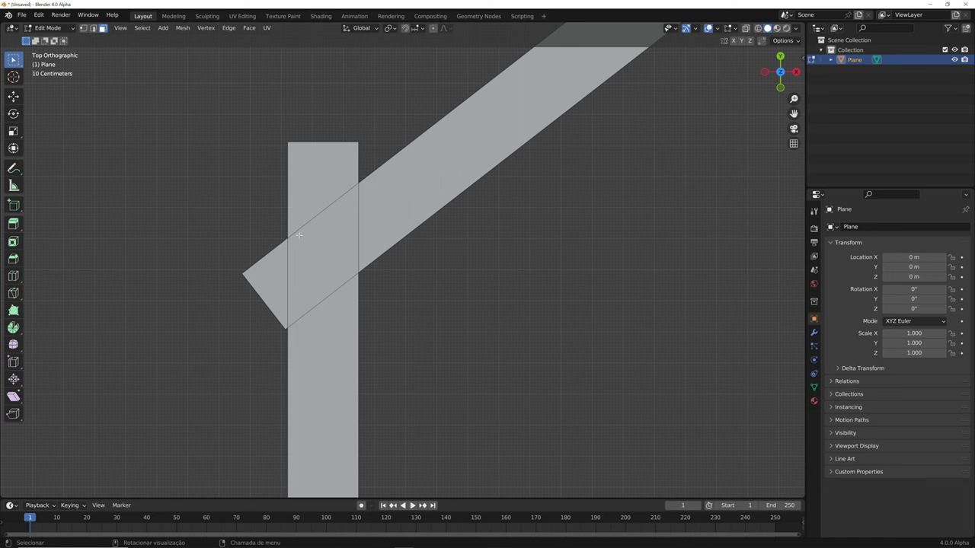
- Set snapping to Vertex and place a duplicate of the floor strip across the vertical wall
click(422, 28)
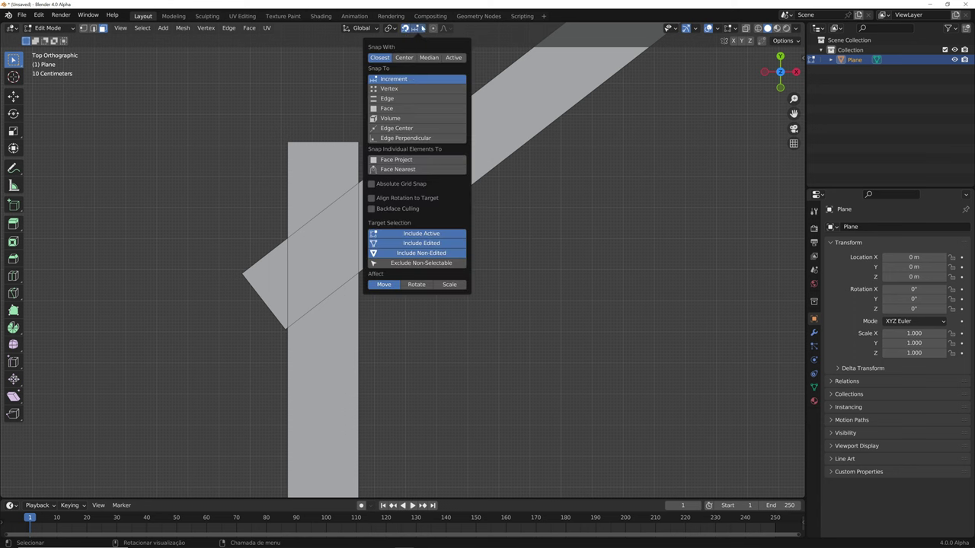
click(409, 88)
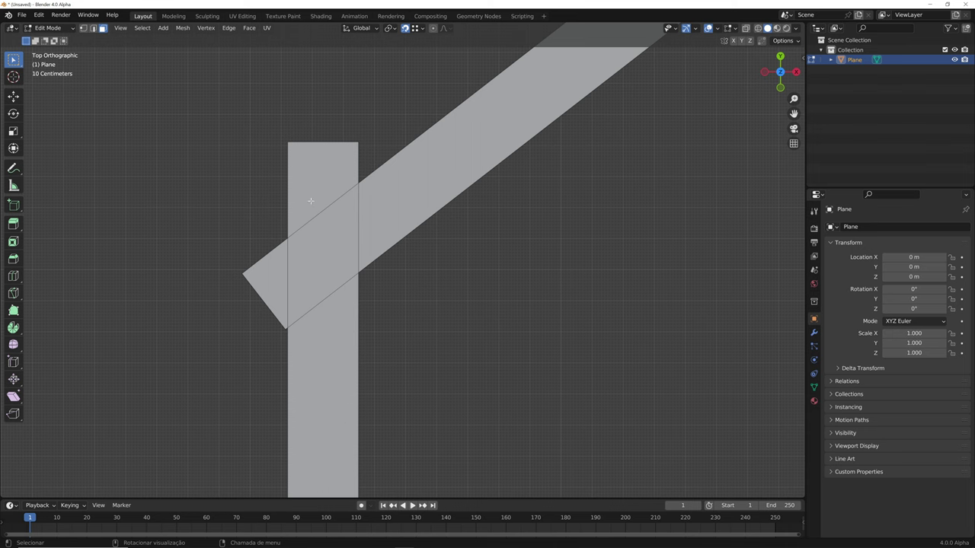
scroll(498, 298, down, 9)
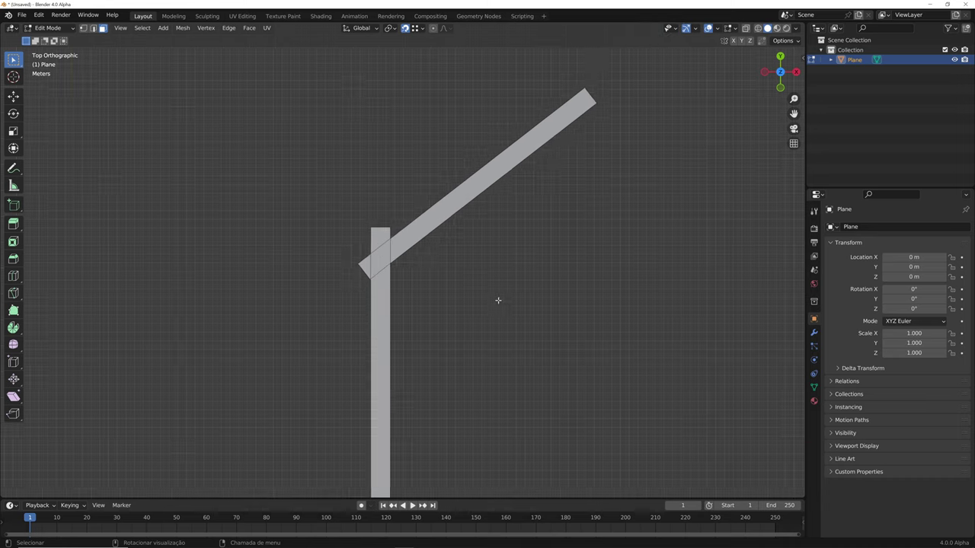
click(331, 441)
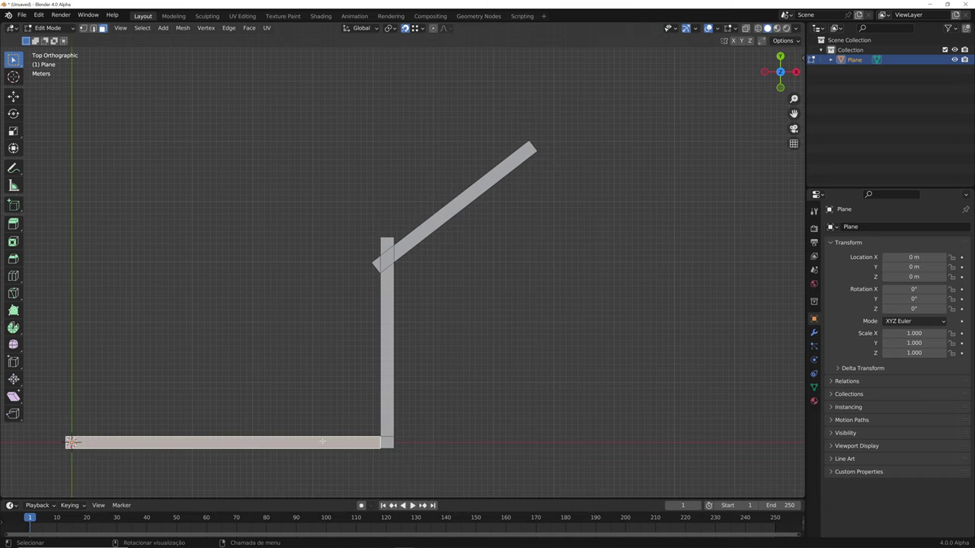
key(shift+d)
click(416, 312)
scroll(415, 313, up, 4)
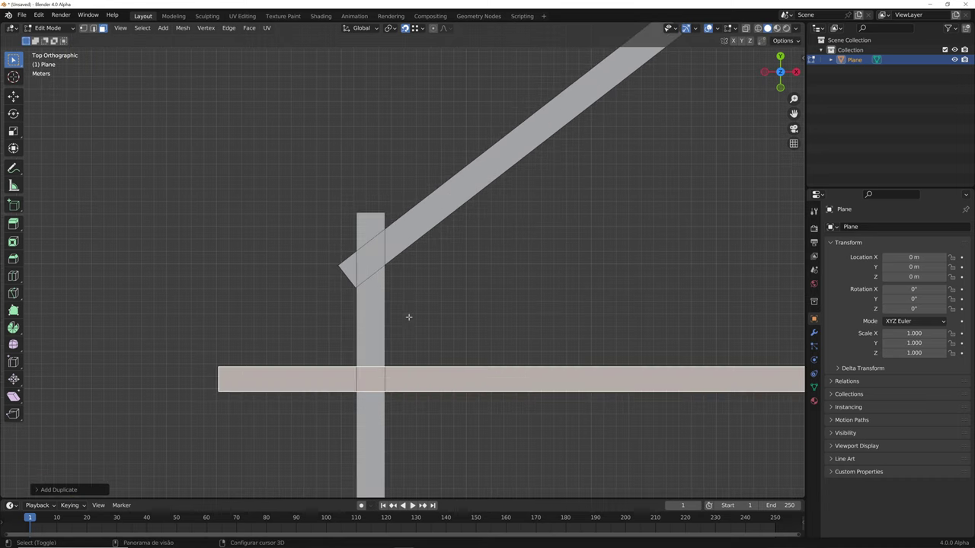
shift+middle_drag(415, 313, 493, 258)
- Move the copied strip's top-left corner vertex along X to a snapped vertex
click(84, 27)
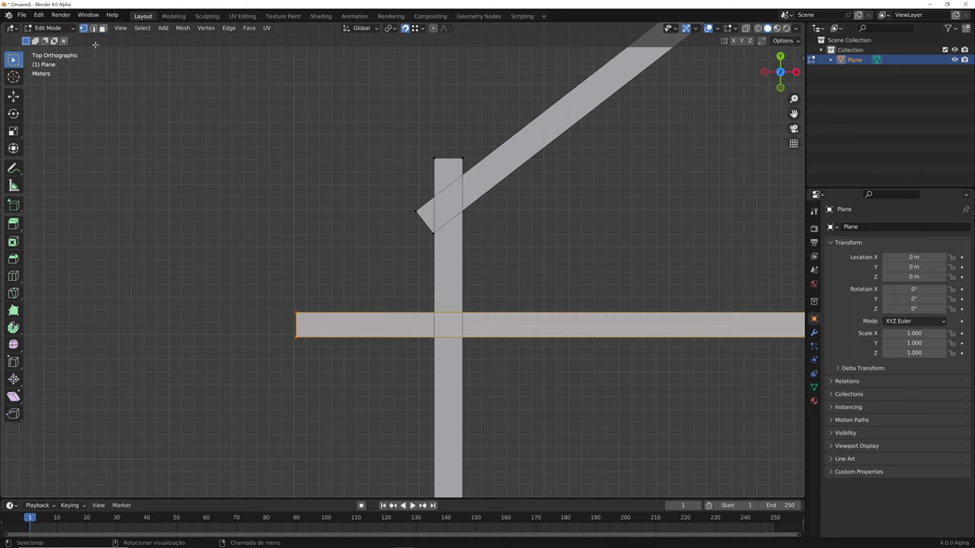
click(297, 313)
key(g)
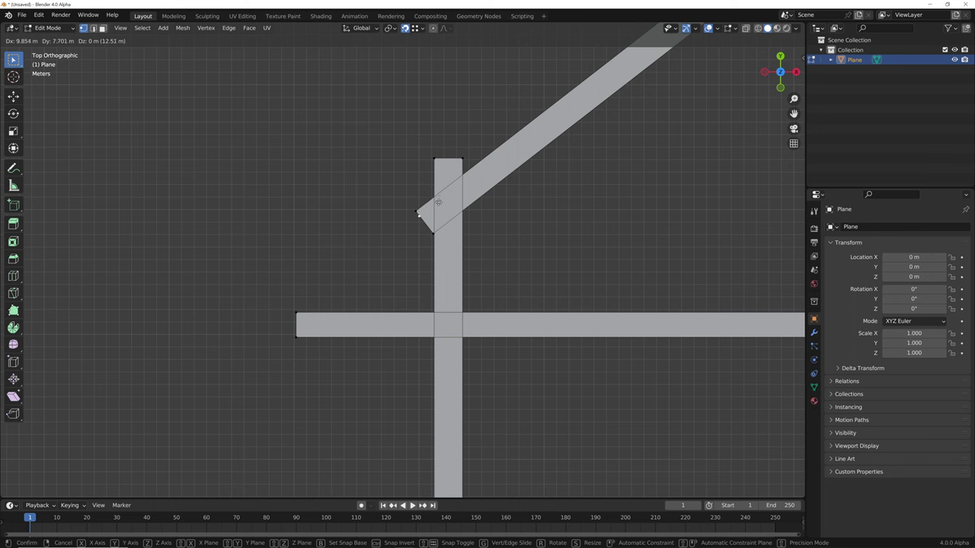
key(x)
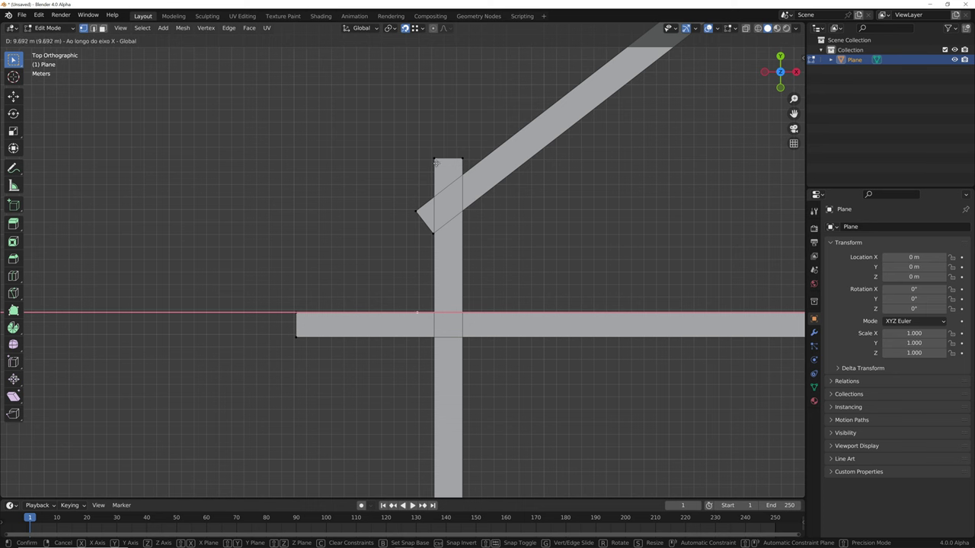
click(434, 158)
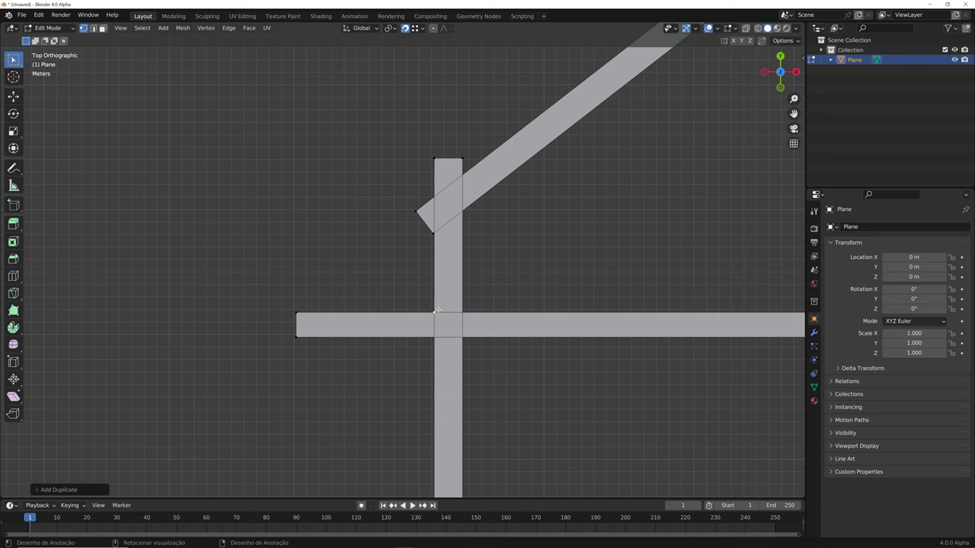
- Select the angled wall's left end vertex and move it along X, then along Y
scroll(434, 199, up, 2)
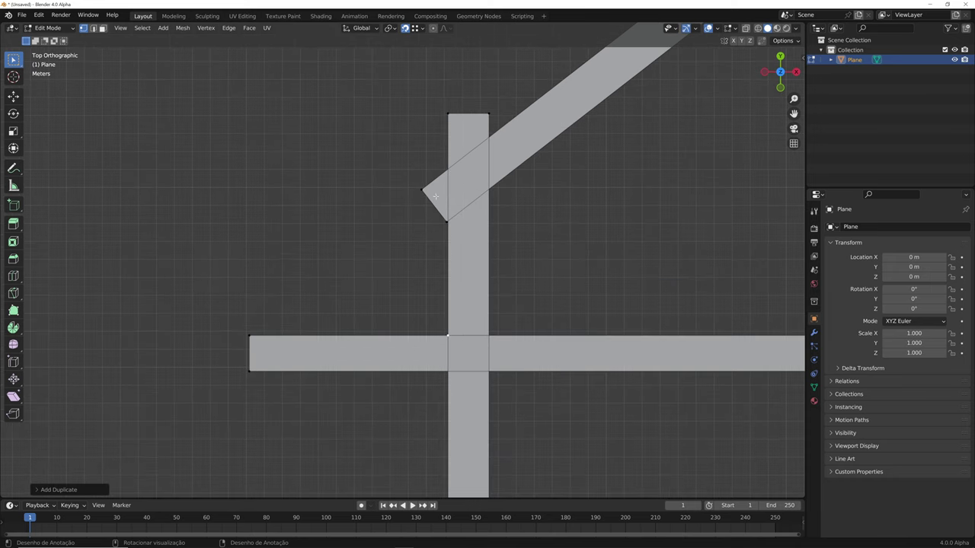
scroll(435, 196, up, 2)
shift+middle_drag(435, 196, 343, 233)
scroll(343, 232, up, 1)
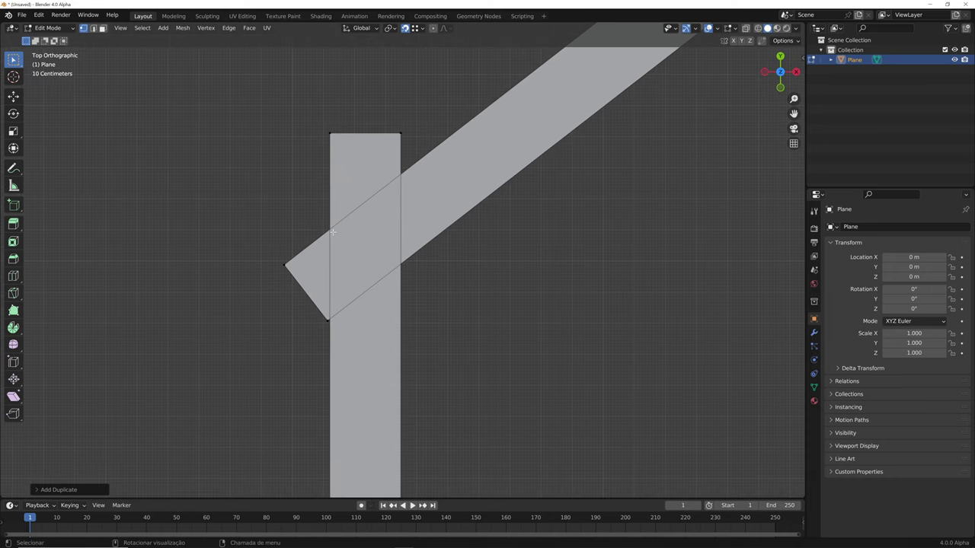
click(284, 265)
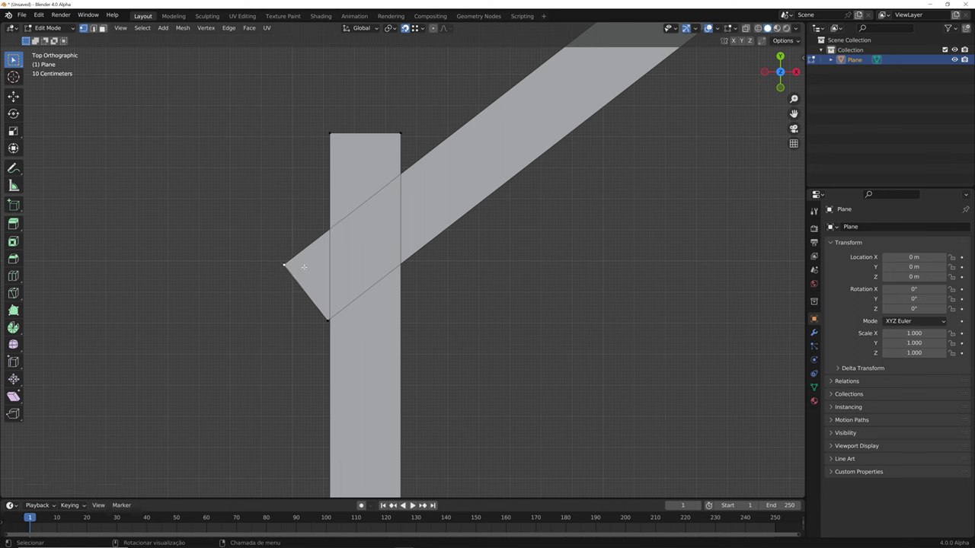
key(g)
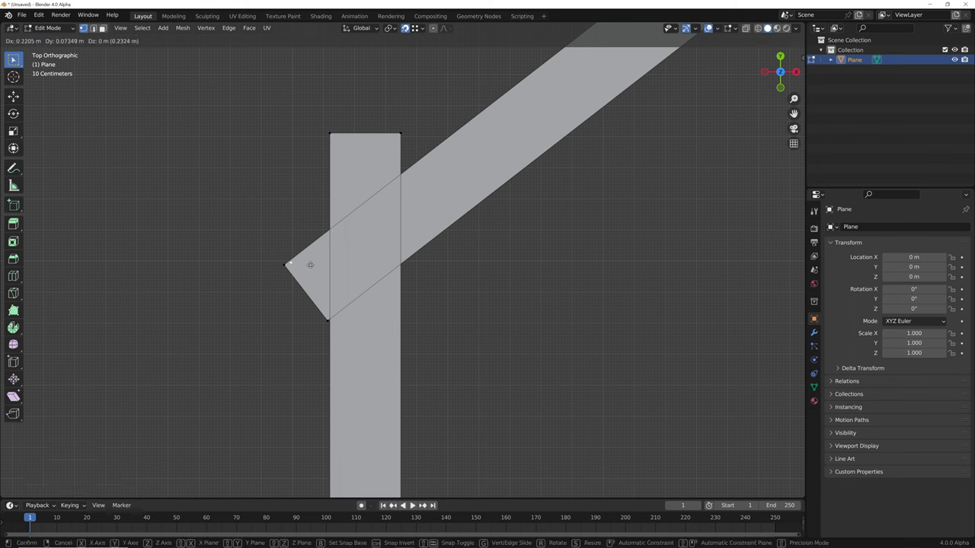
key(x)
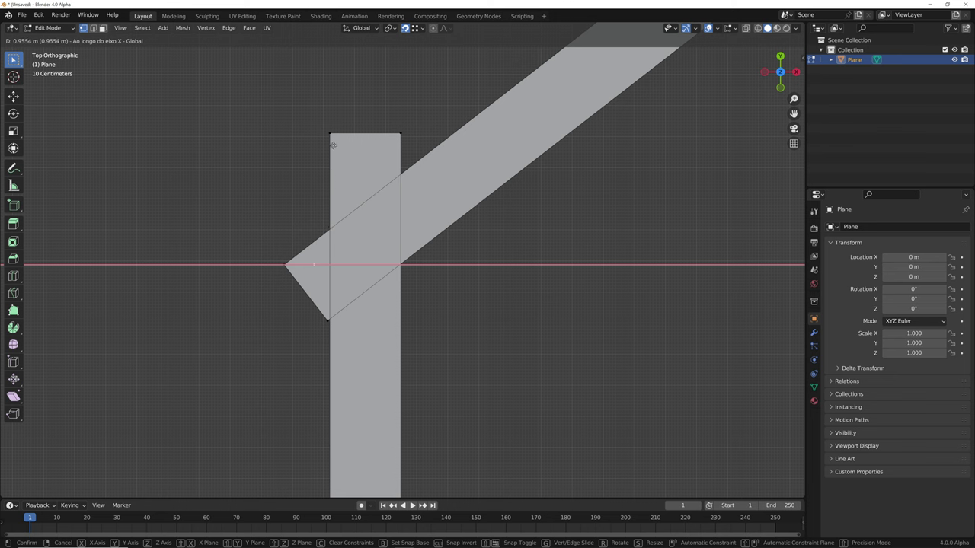
key(Escape)
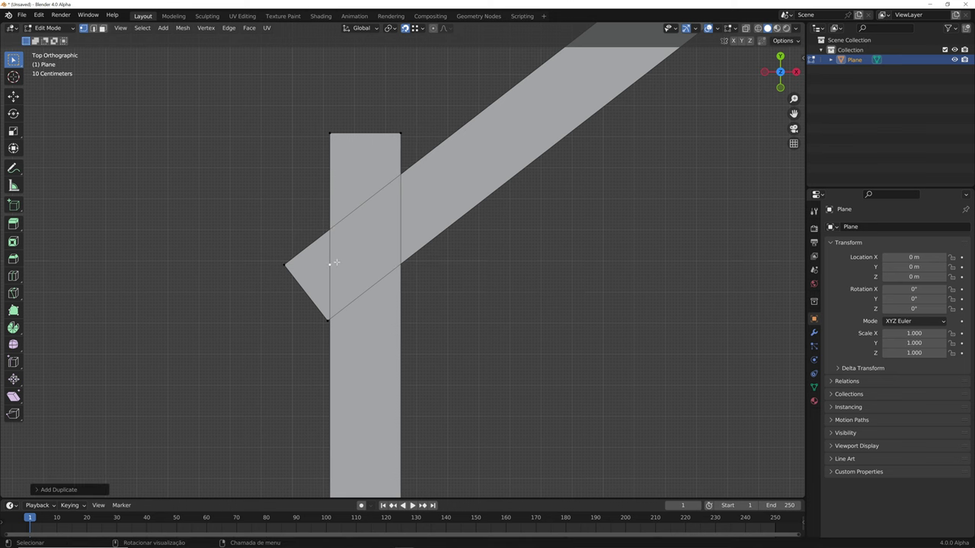
key(g)
key(y)
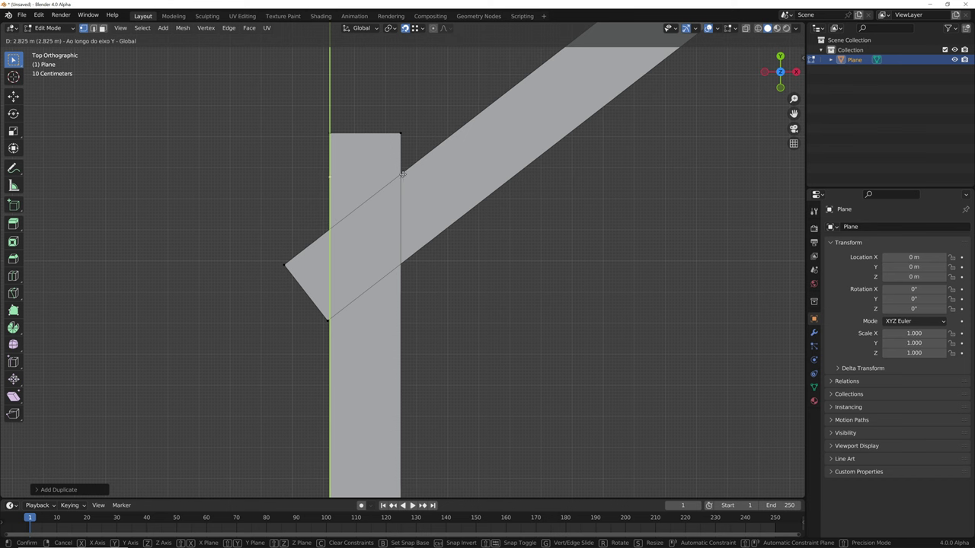
- Cancel the vertex move and undo back to the previous state
right_click(328, 232)
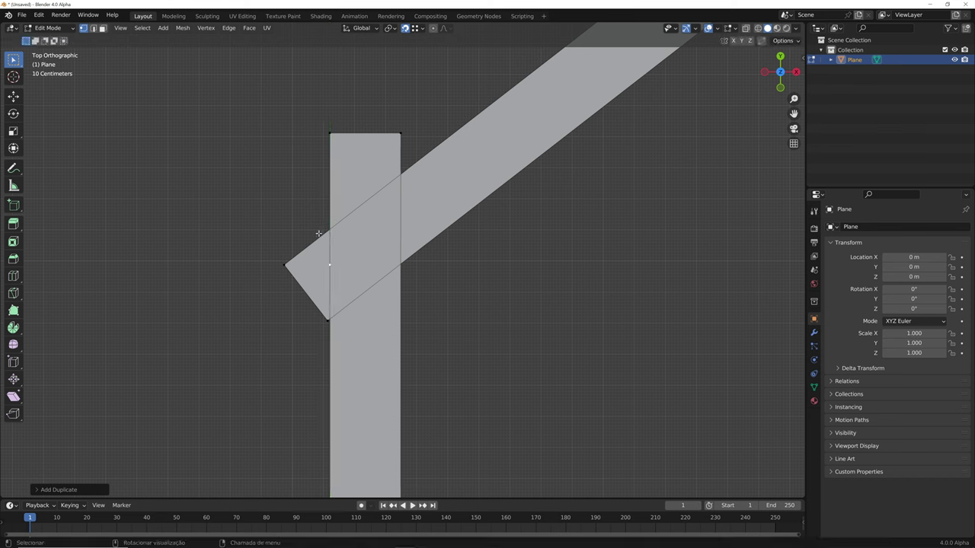
right_click(318, 233)
key(Escape)
key(ctrl+z)
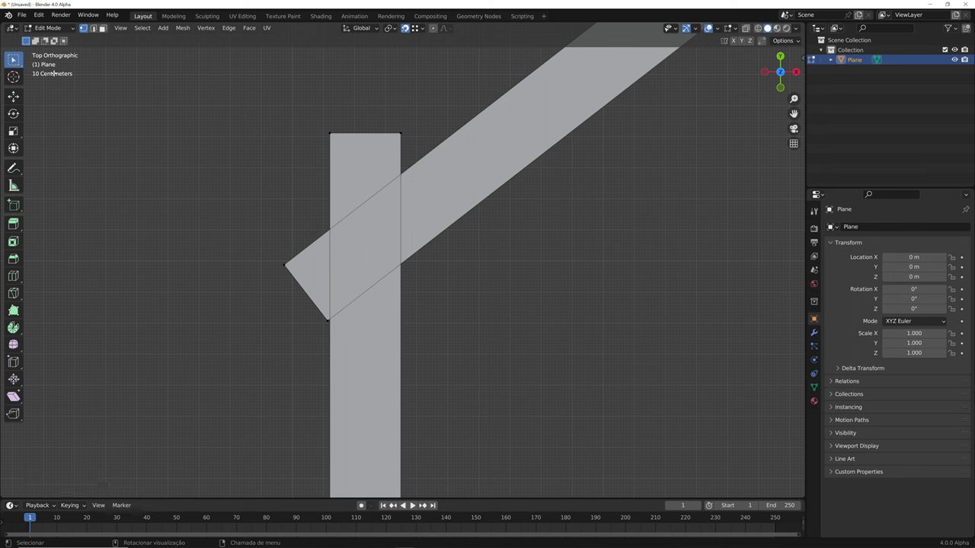
- Intersect the angled wall's upper edge and the vertical wall's edge with TinyCAD XALL, then select the crossing vertex
click(93, 29)
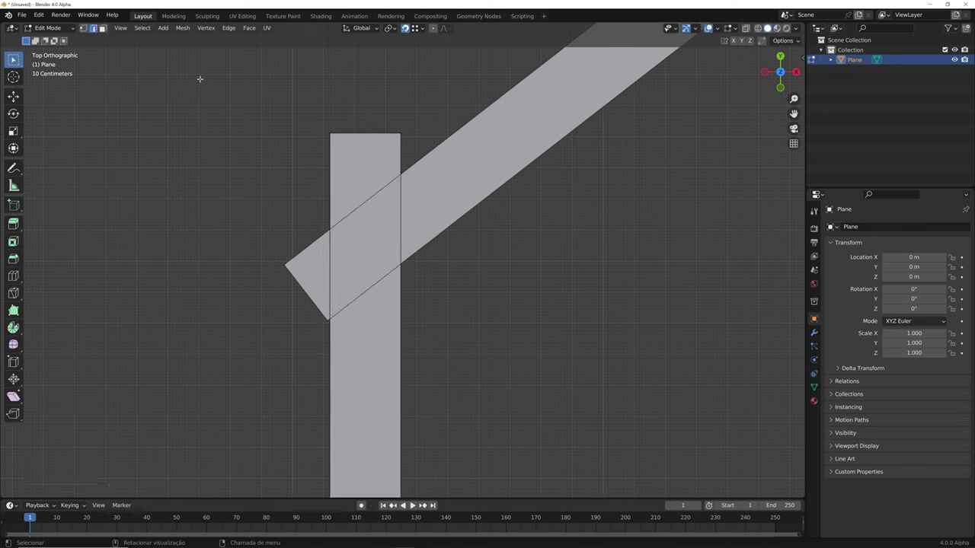
click(314, 240)
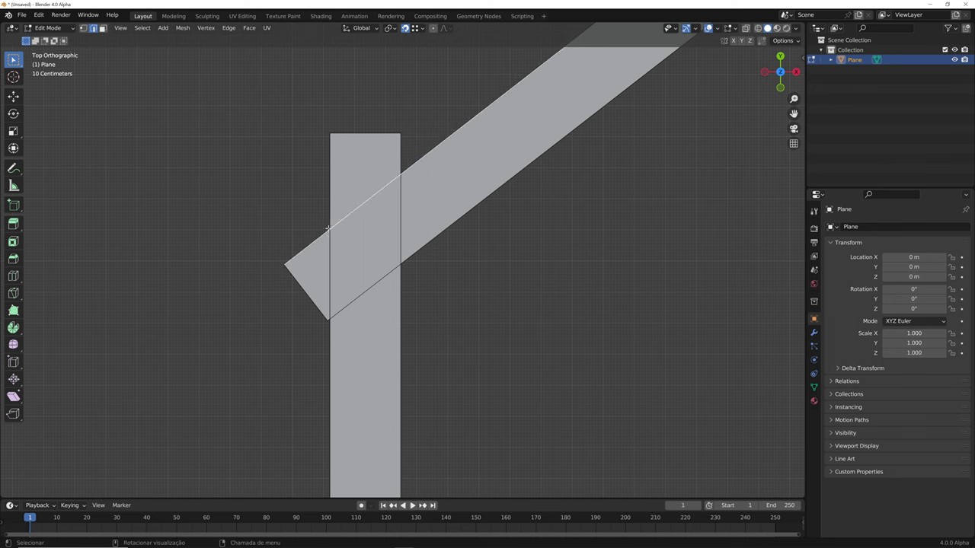
click(326, 252)
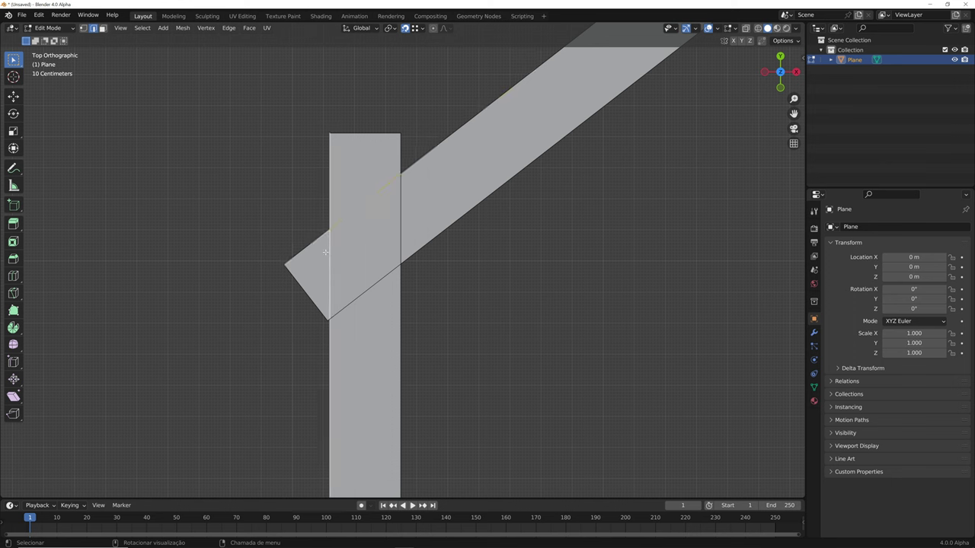
right_click(147, 159)
mouse_move(113, 150)
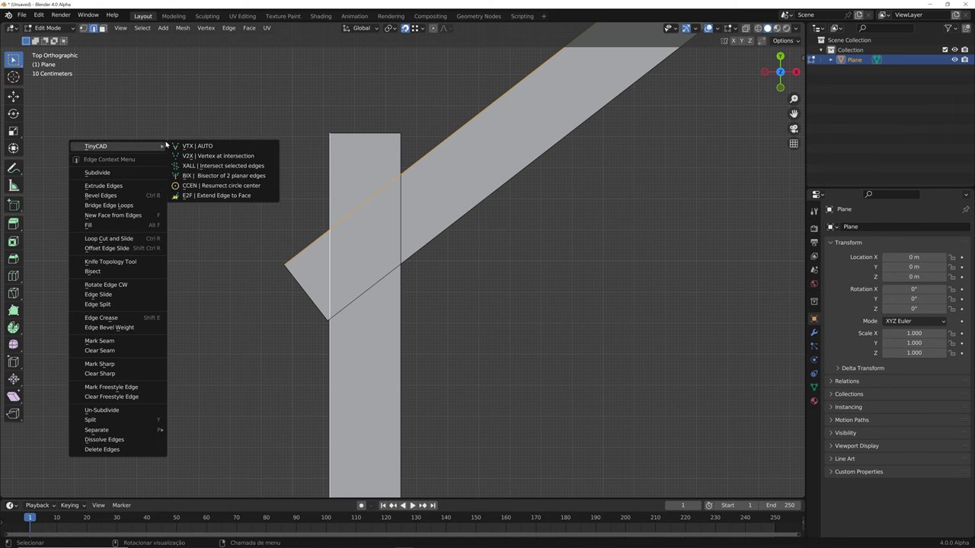
click(227, 166)
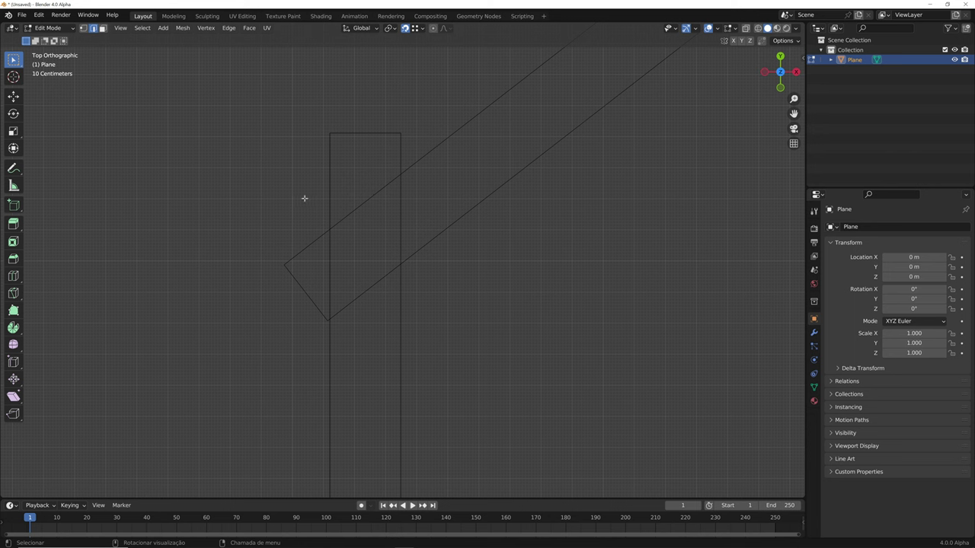
click(83, 28)
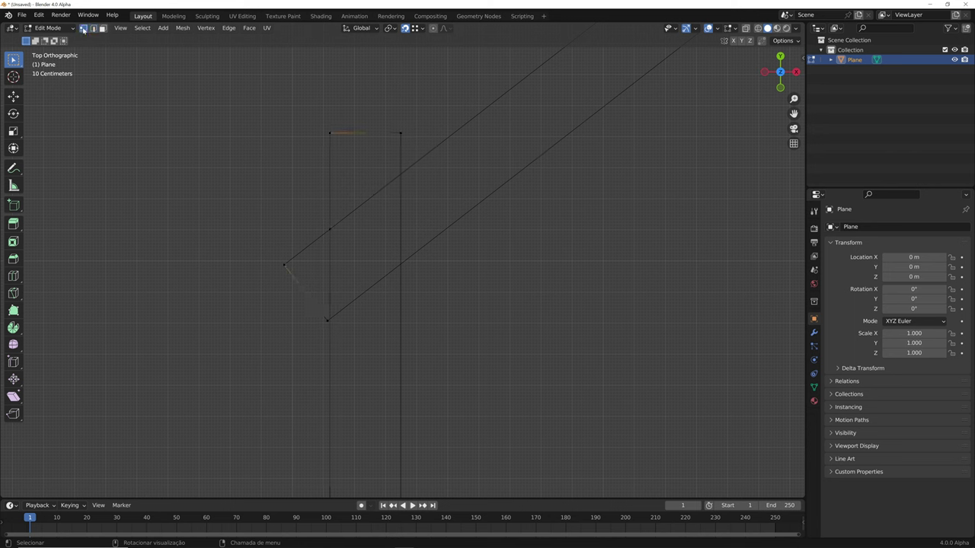
click(329, 229)
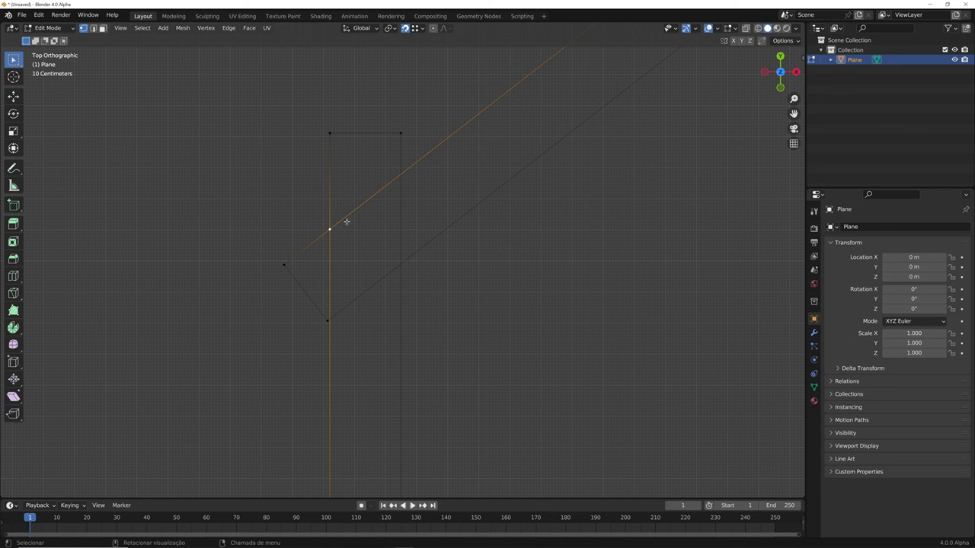
- Add a vertex where the right wall edge meets the diagonal top edge using TinyCAD V2X
click(93, 29)
click(403, 160)
shift+click(430, 165)
right_click(430, 165)
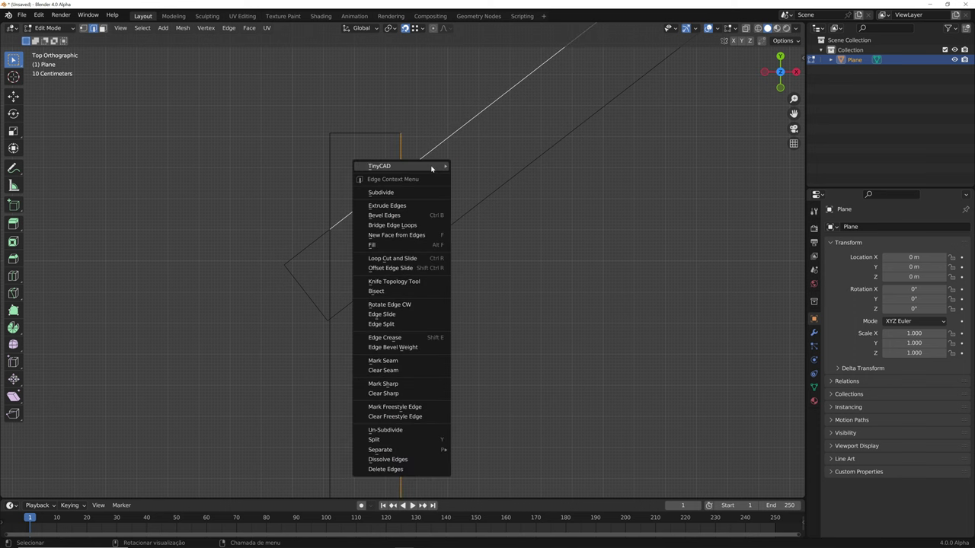
mouse_move(432, 165)
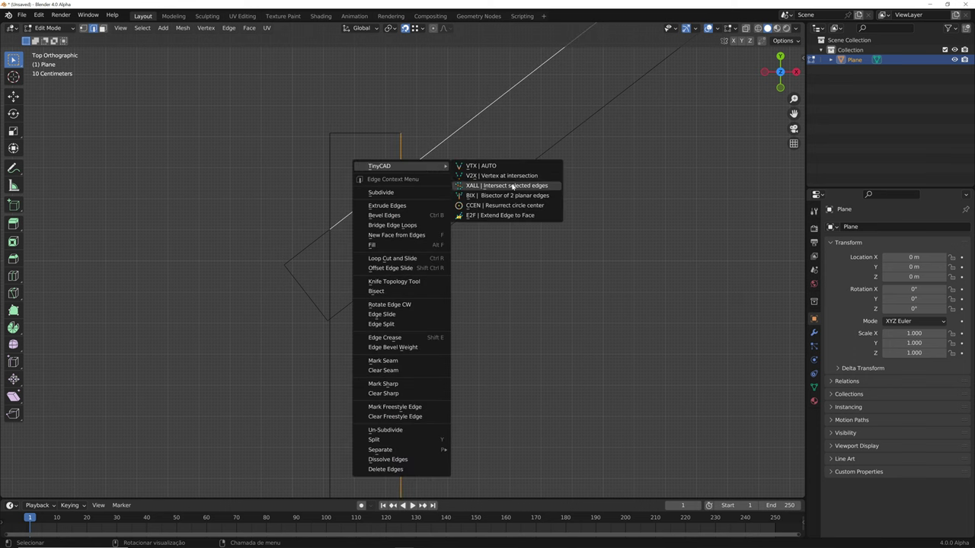
click(512, 176)
- Delete the vertical wall's top-left vertex and its unneeded edge
click(83, 29)
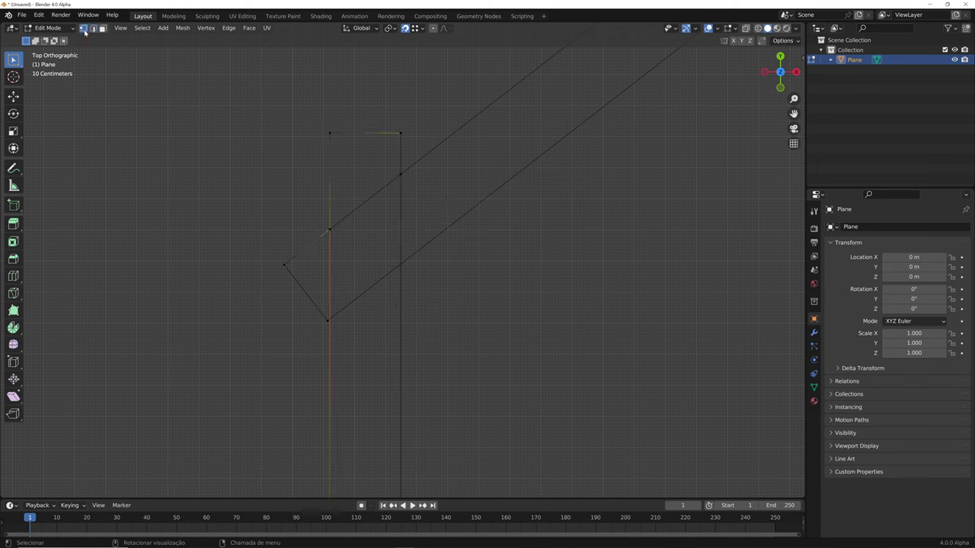
click(401, 175)
click(331, 228)
key(ctrl+z)
click(333, 230)
click(47, 27)
click(319, 121)
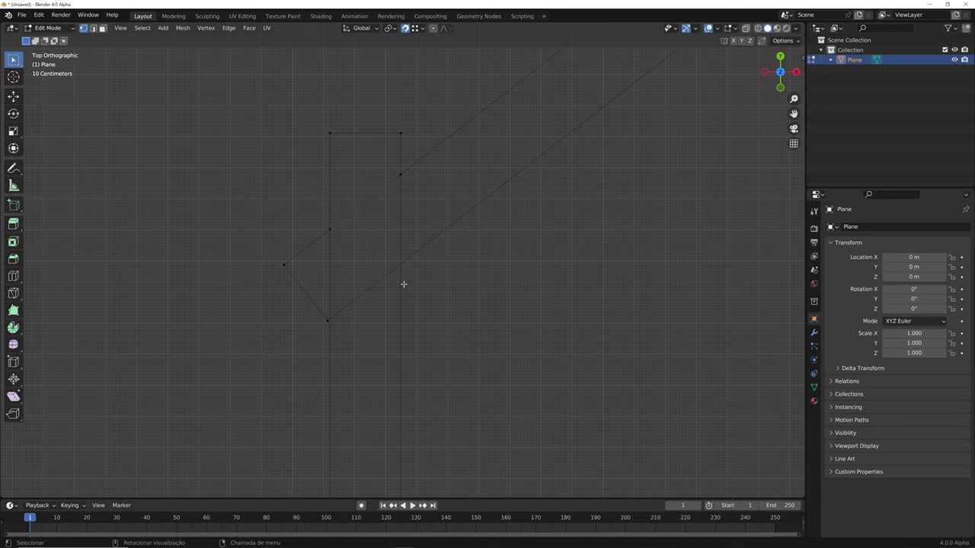
drag(320, 113, 380, 135)
key(x)
click(397, 146)
- Delete the top-edge vertices and the lone leftover vertex, then select the lower diagonal edge
drag(275, 233, 293, 297)
key(x)
key(Escape)
drag(315, 126, 406, 141)
key(x)
click(407, 140)
drag(276, 253, 294, 276)
key(x)
click(295, 276)
click(327, 320)
scroll(331, 328, up, 3)
- Cut the left vertical edge and the diagonal edge at their crossing with TinyCAD XALL
click(93, 31)
click(278, 321)
shift+click(318, 333)
right_click(317, 333)
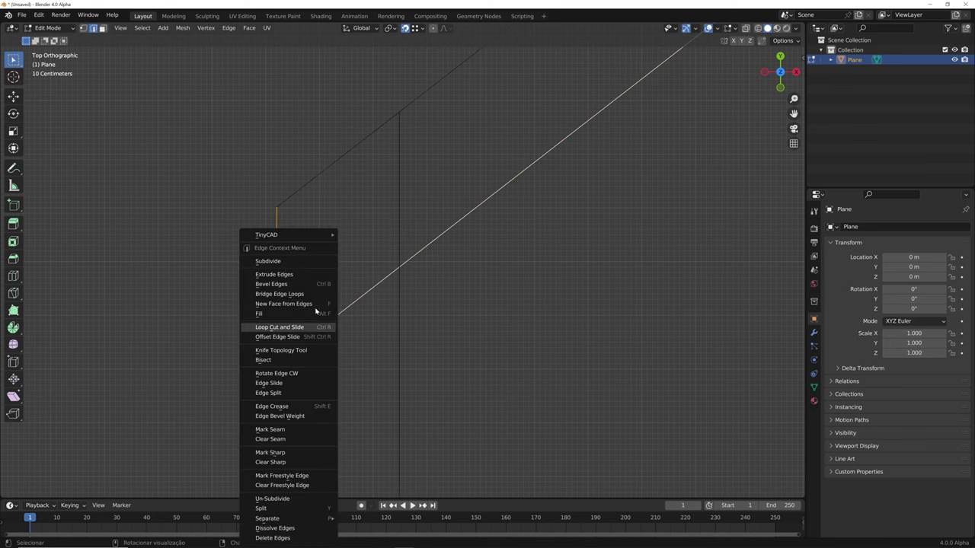
mouse_move(303, 236)
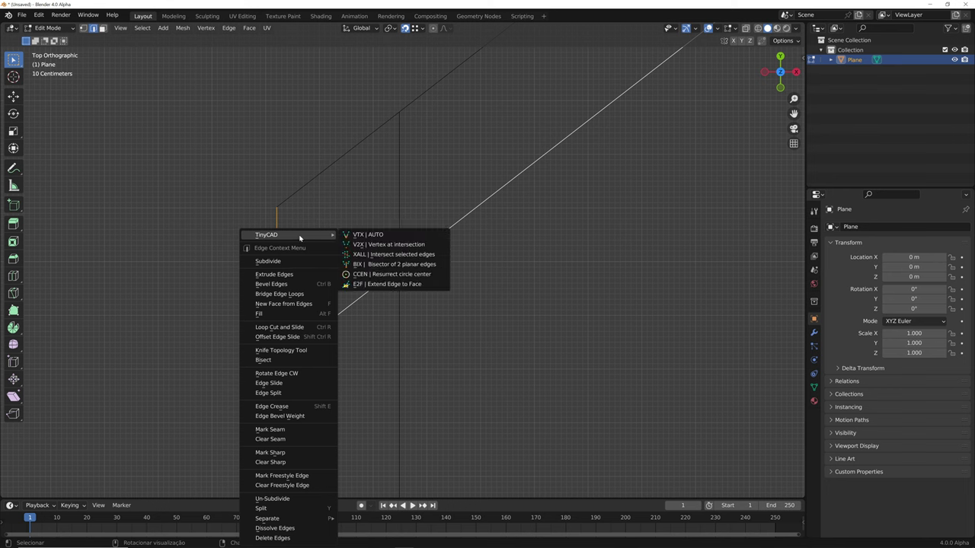
click(396, 254)
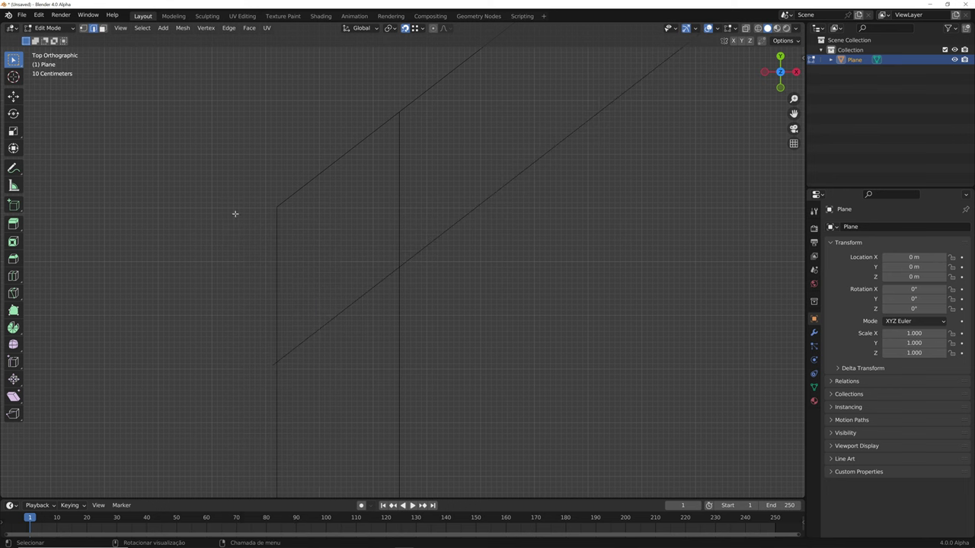
right_click(251, 373)
key(Escape)
scroll(289, 285, down, 1)
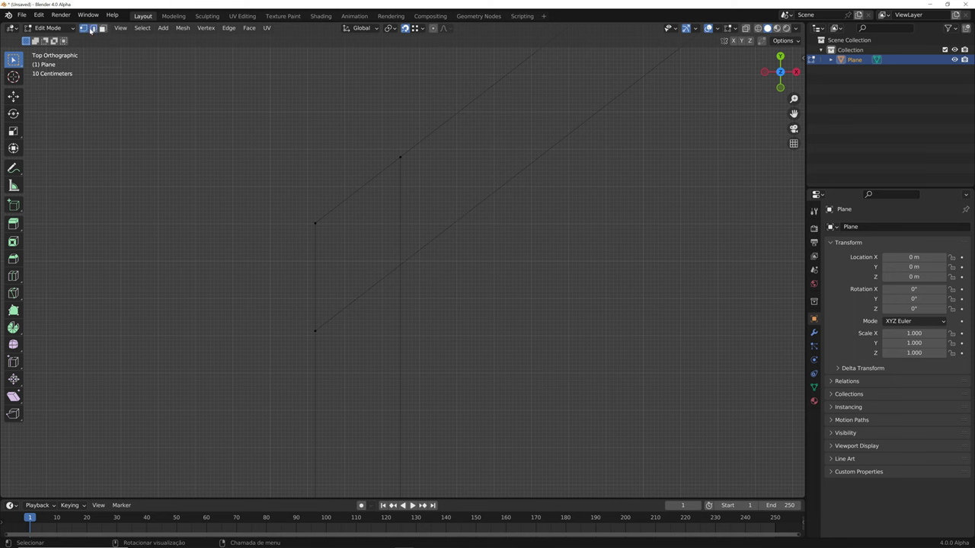
- Cut the right vertical edge and the lower diagonal edge at their crossing with XALL
key(2)
click(401, 315)
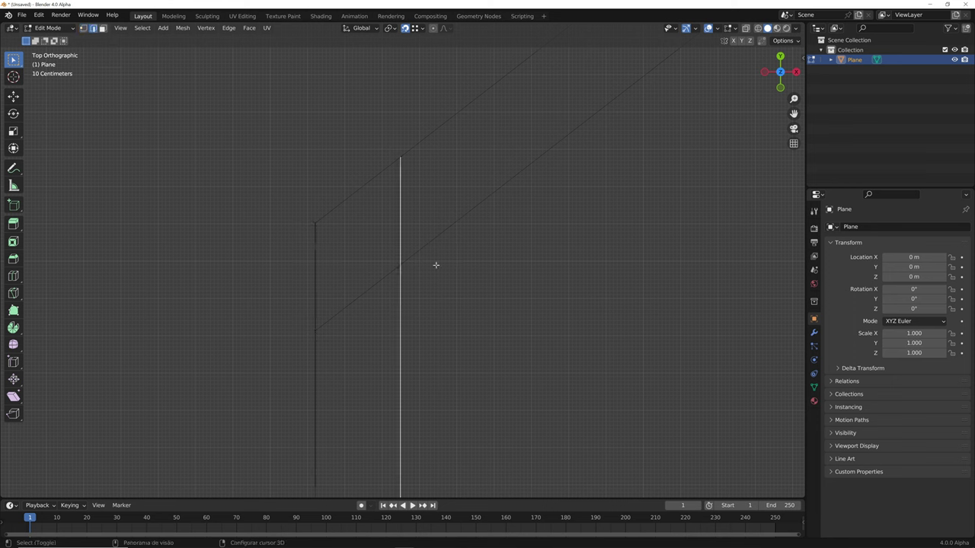
shift+click(434, 238)
right_click(434, 237)
mouse_move(433, 237)
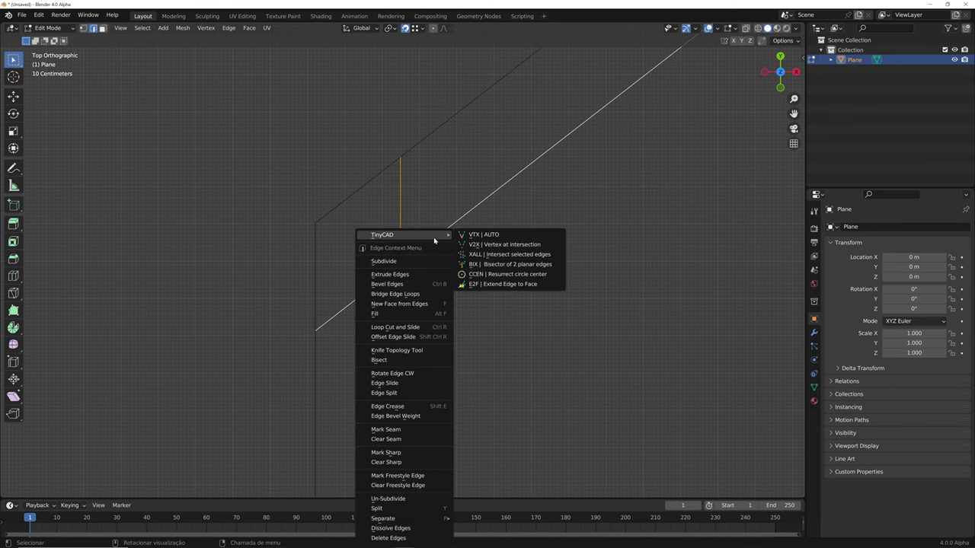
click(509, 254)
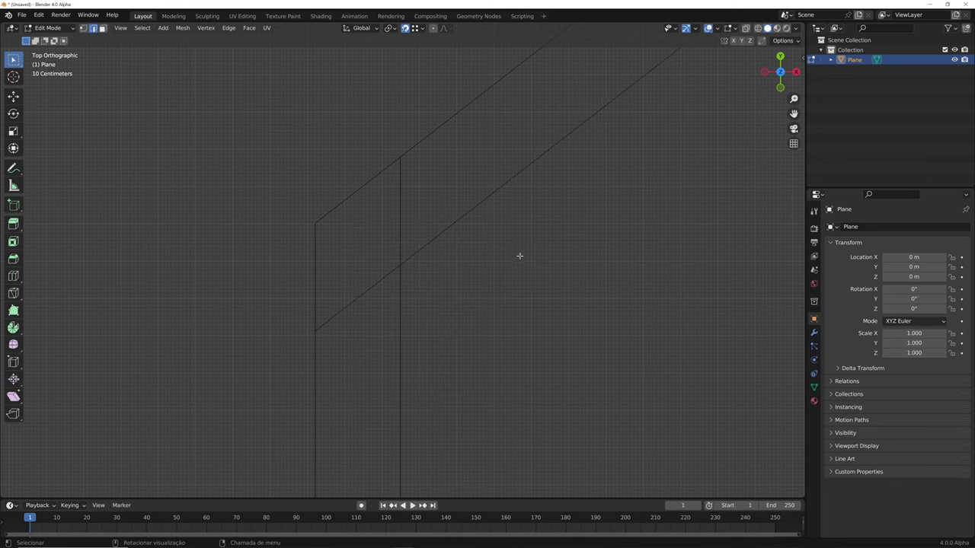
- In vertex mode, fill a face across the four vertices of the corner piece
click(83, 28)
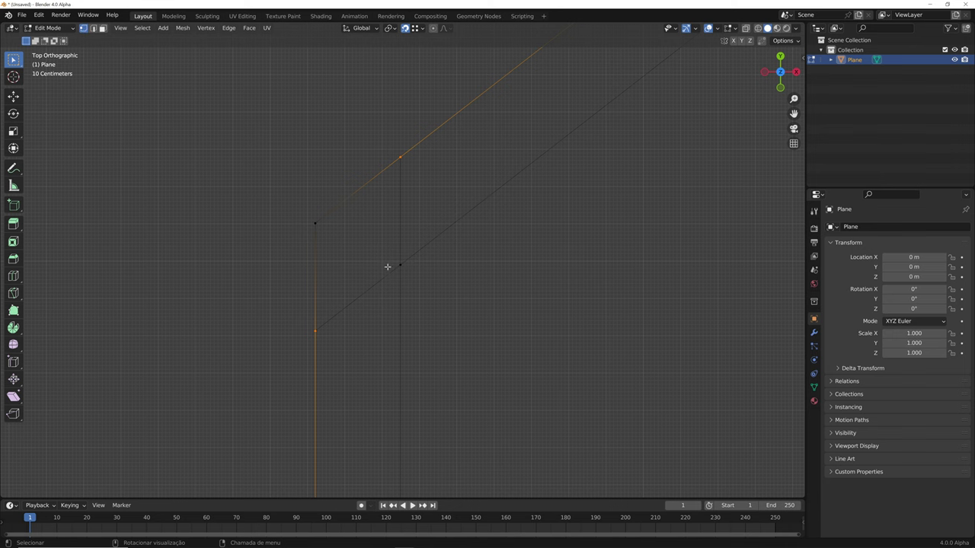
click(435, 284)
scroll(442, 279, down, 5)
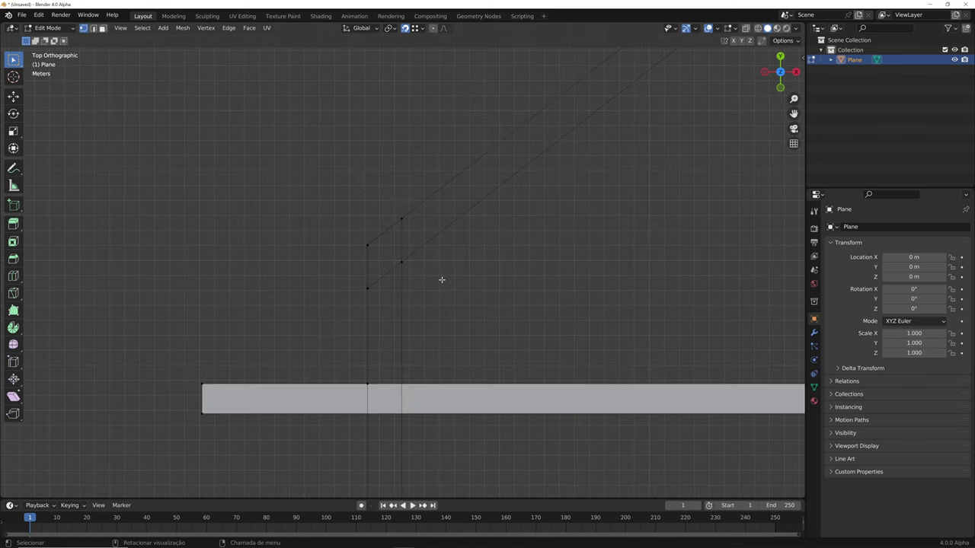
drag(343, 213, 441, 313)
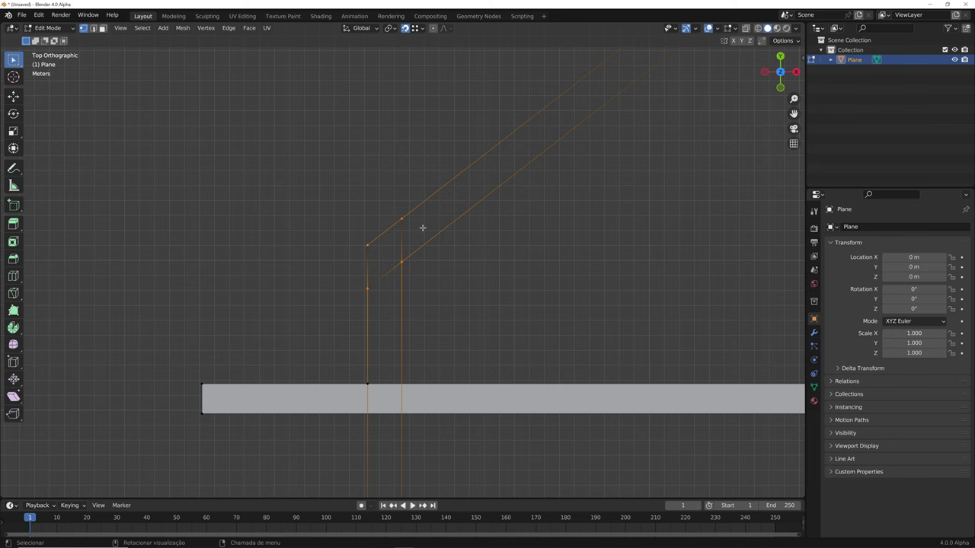
key(f)
scroll(423, 232, down, 2)
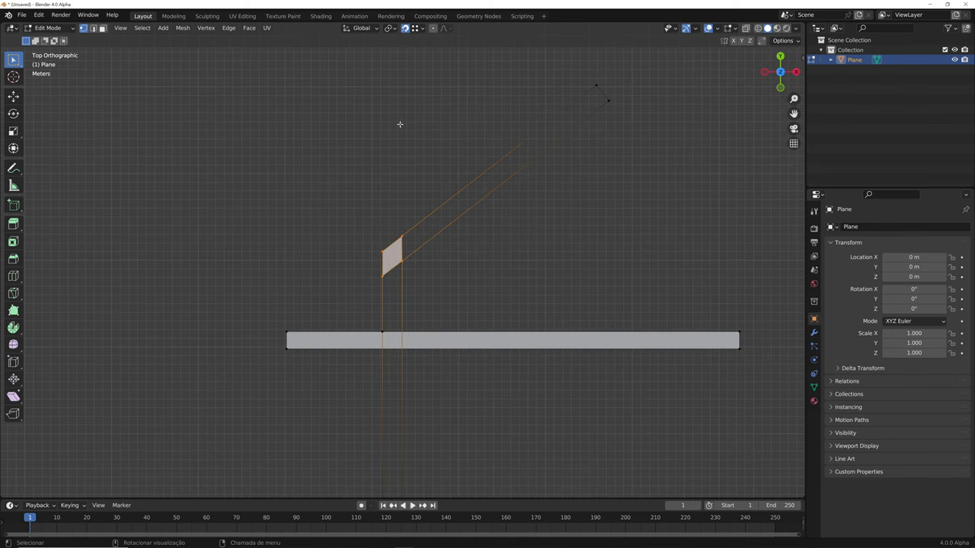
- Fill the long angled wall face between the corner's right vertices and the upper diagonal vertices
click(495, 120)
drag(394, 216, 427, 277)
drag(578, 62, 647, 135)
key(f)
scroll(505, 235, down, 1)
- Delete the vertices of the extra middle horizontal bar
shift+middle_drag(483, 287, 485, 230)
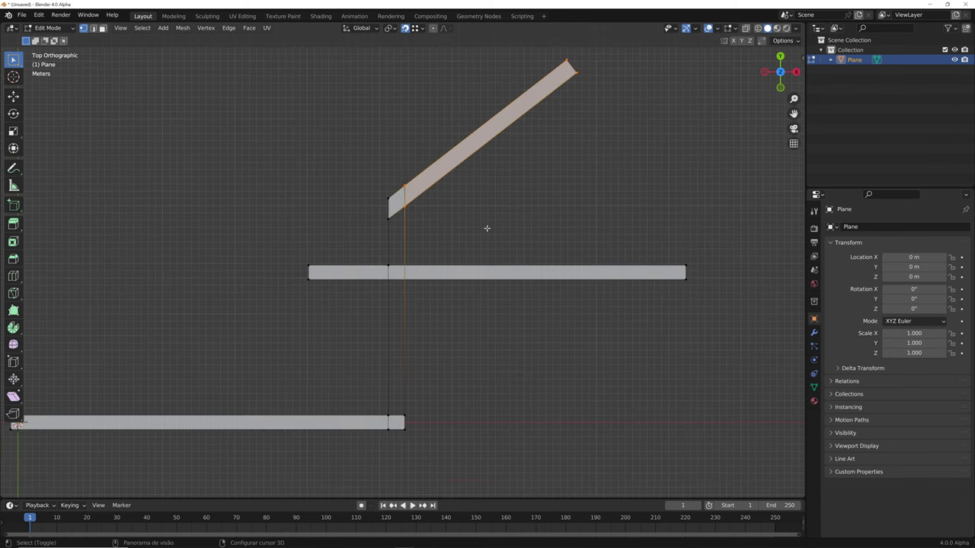
key(alt+a)
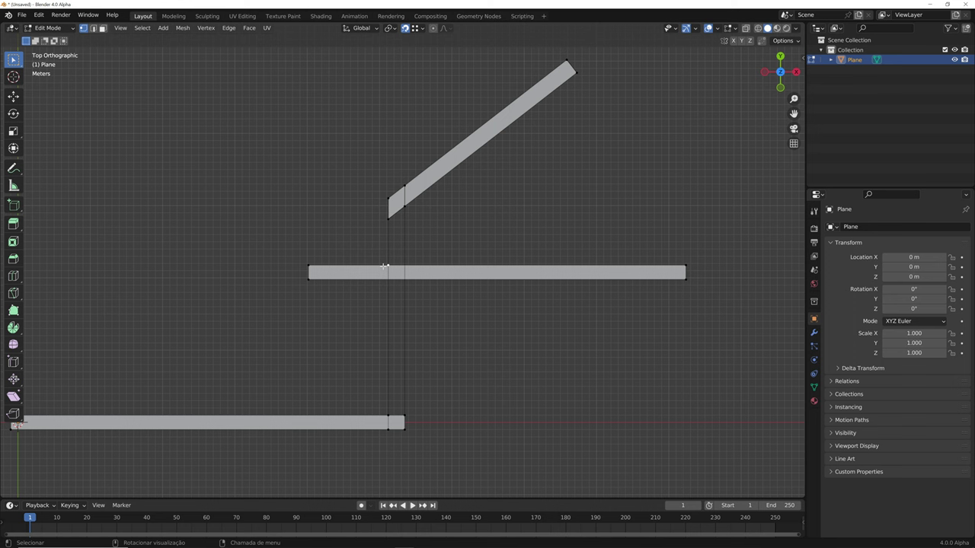
right_click(385, 267)
key(Escape)
drag(269, 259, 705, 294)
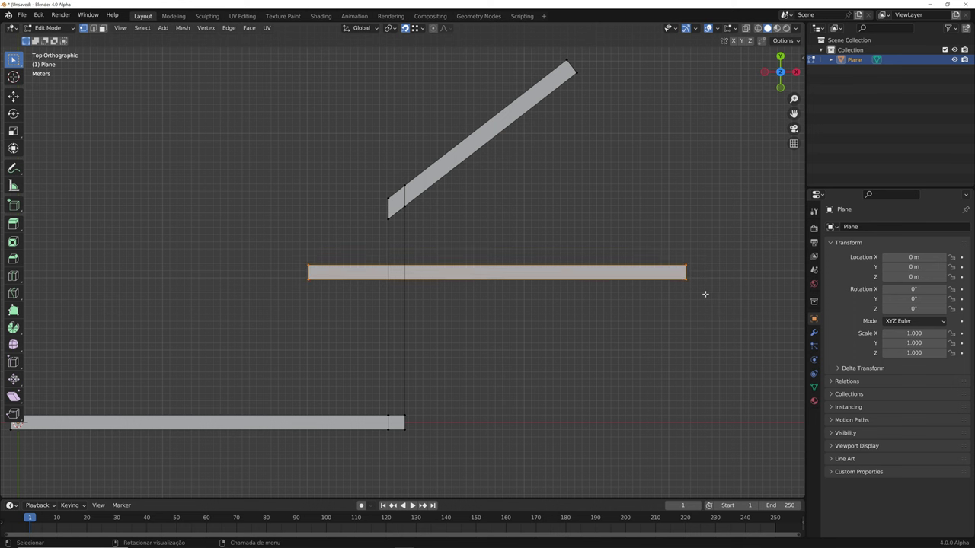
key(x)
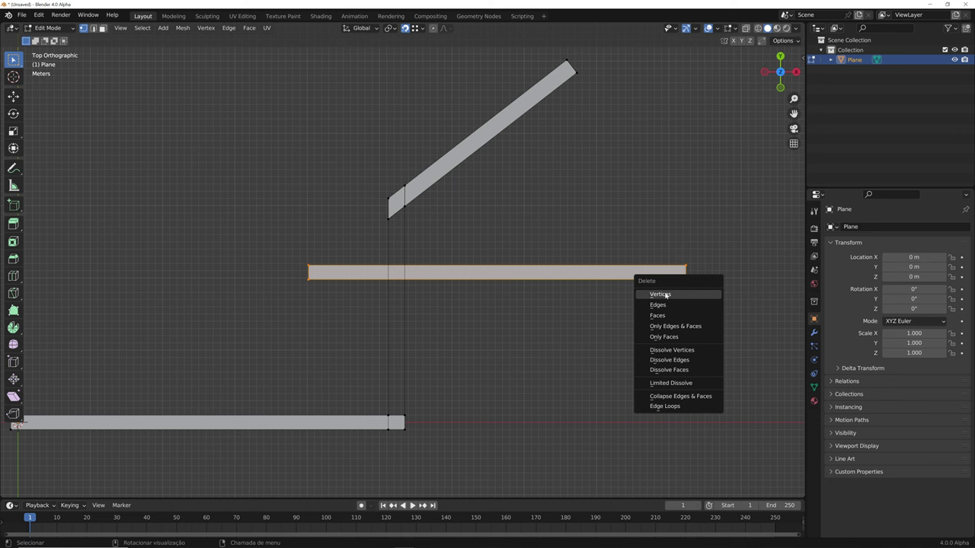
click(659, 294)
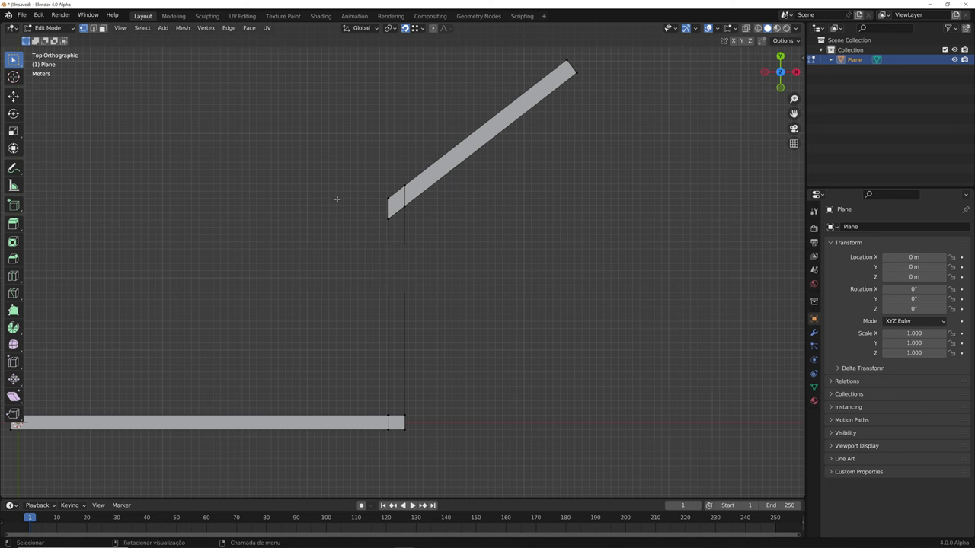
- Fill the vertical wall face between the angled wall's lower corner and the bottom bar's right end
drag(380, 204, 418, 236)
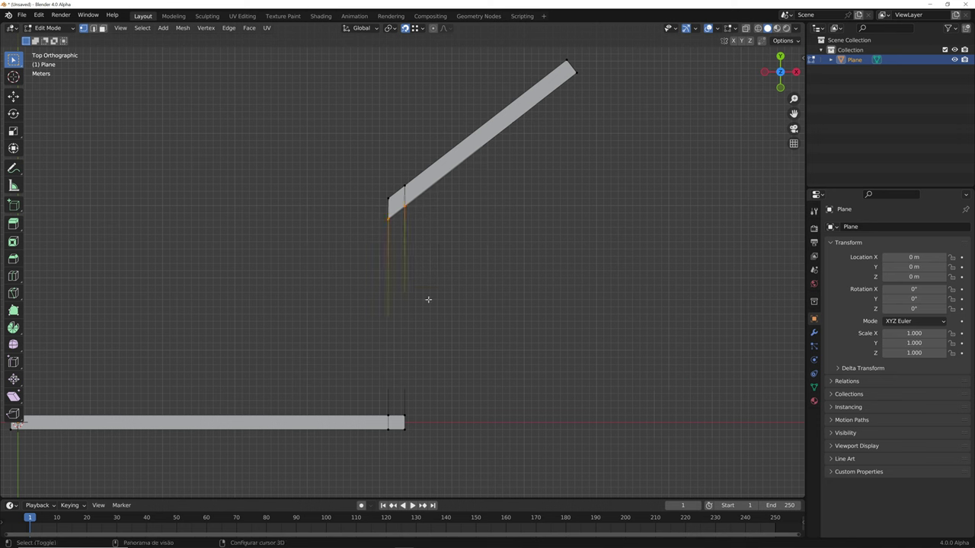
shift+drag(375, 398, 416, 424)
key(f)
key(alt+a)
scroll(361, 279, down, 1)
shift+middle_drag(376, 233, 408, 242)
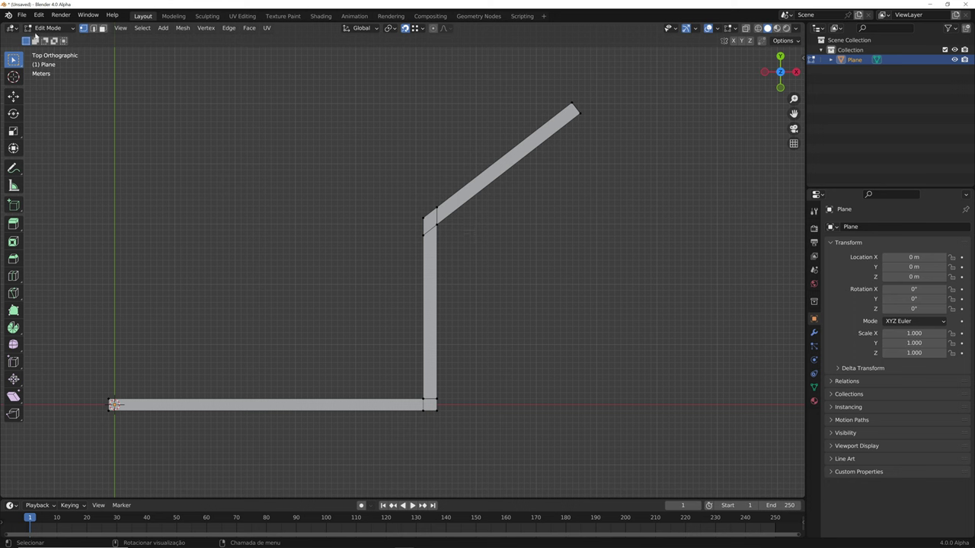
- Open the Preferences window from the Edit menu and center it on screen
click(38, 15)
click(76, 144)
drag(178, 18, 432, 172)
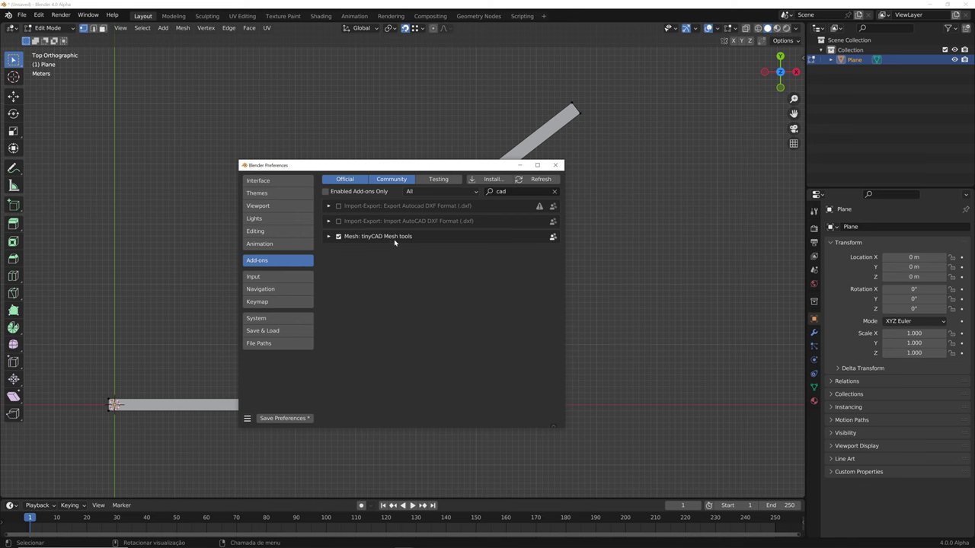